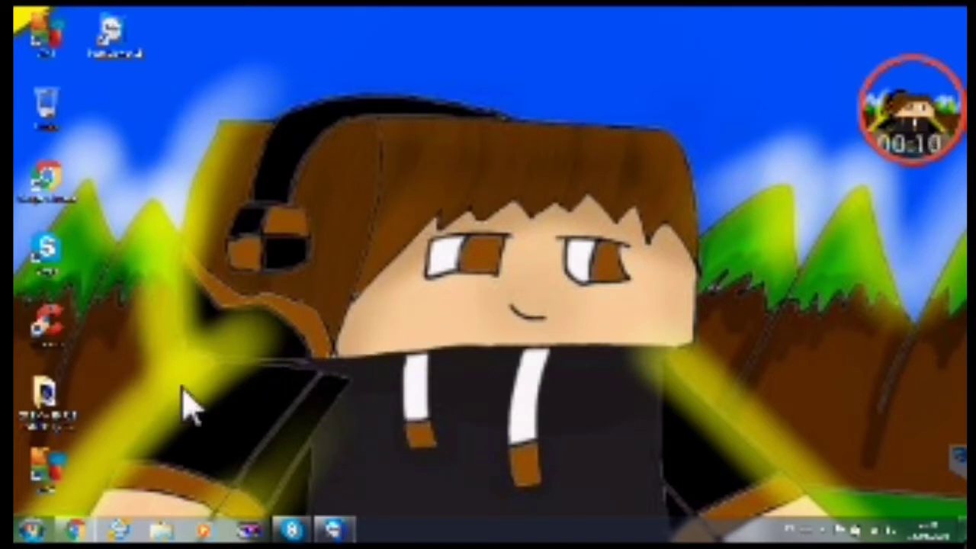
Step: Launch Cinema 4D by running its executable from the install folder in Windows Explorer
left_click(85, 535)
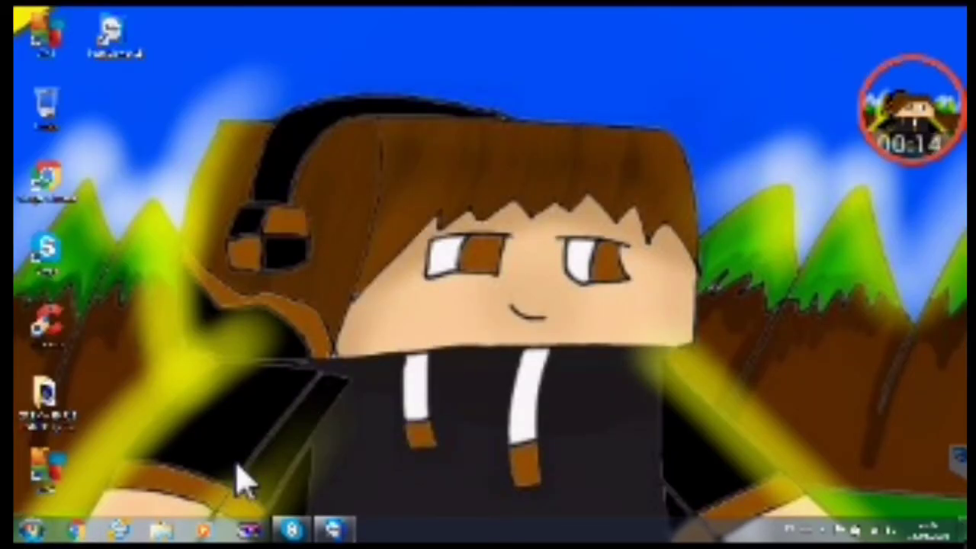
left_click(162, 532)
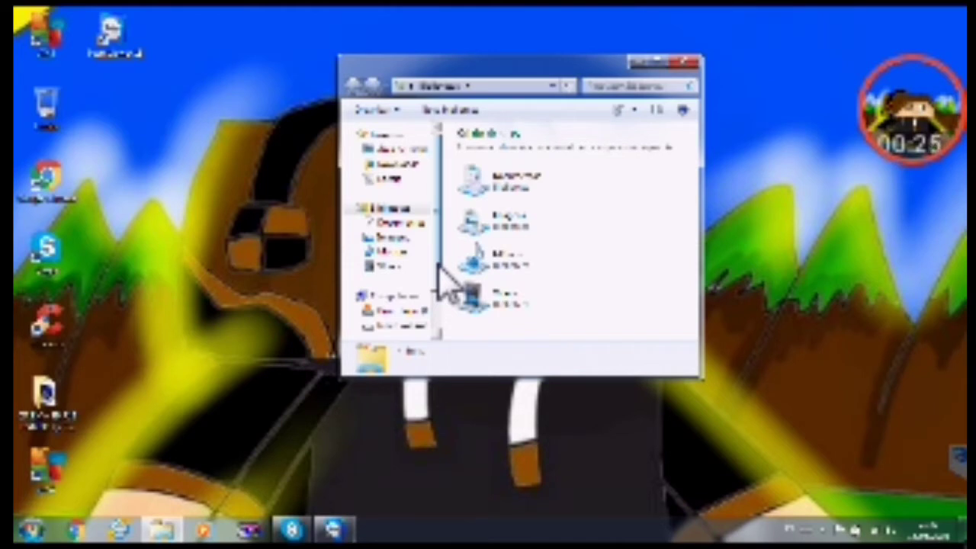
scroll(436, 305, "down", 2)
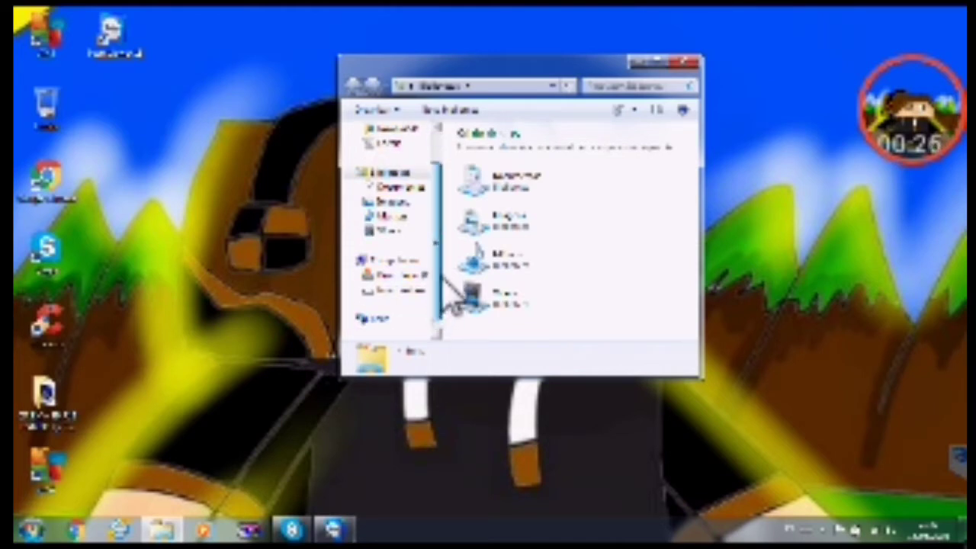
scroll(416, 183, "up", 1)
left_click(408, 163)
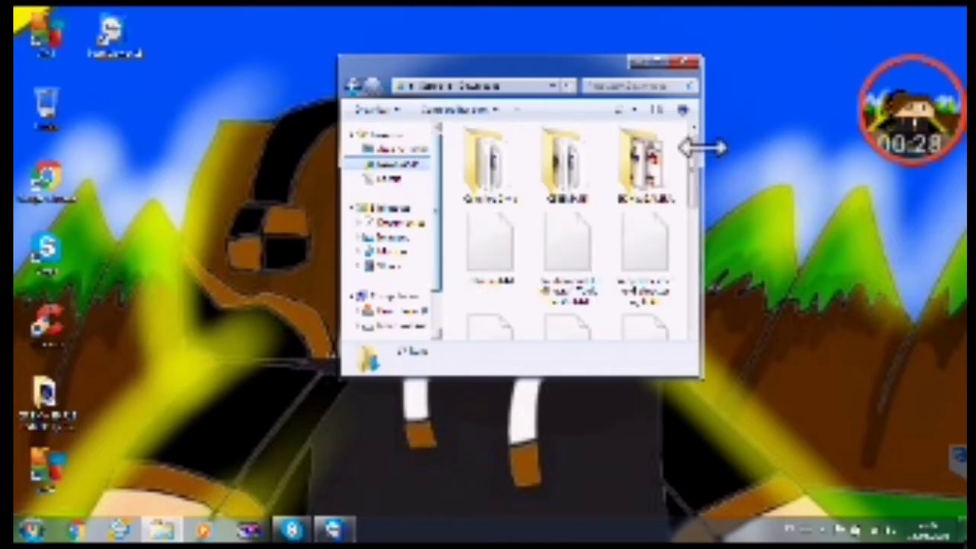
scroll(700, 197, "down", 1)
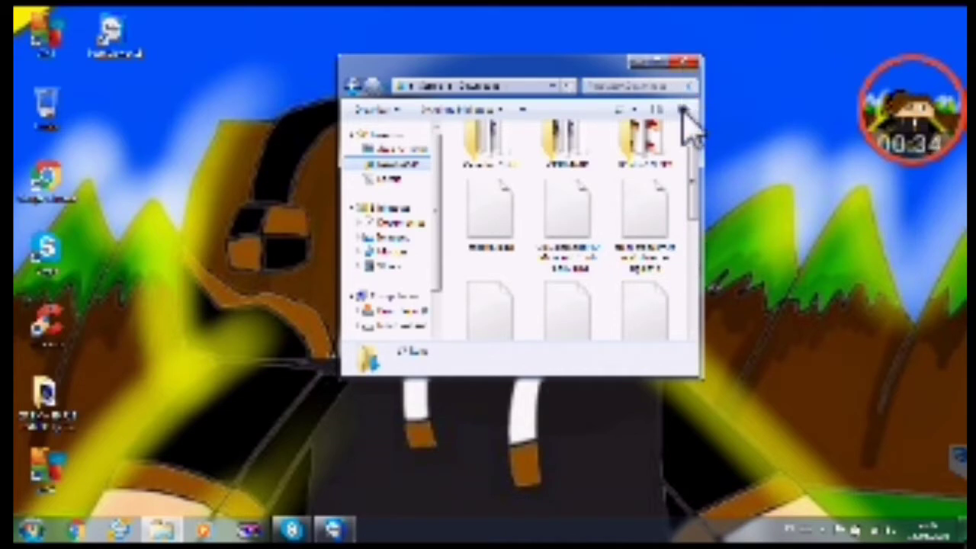
scroll(671, 217, "down", 2)
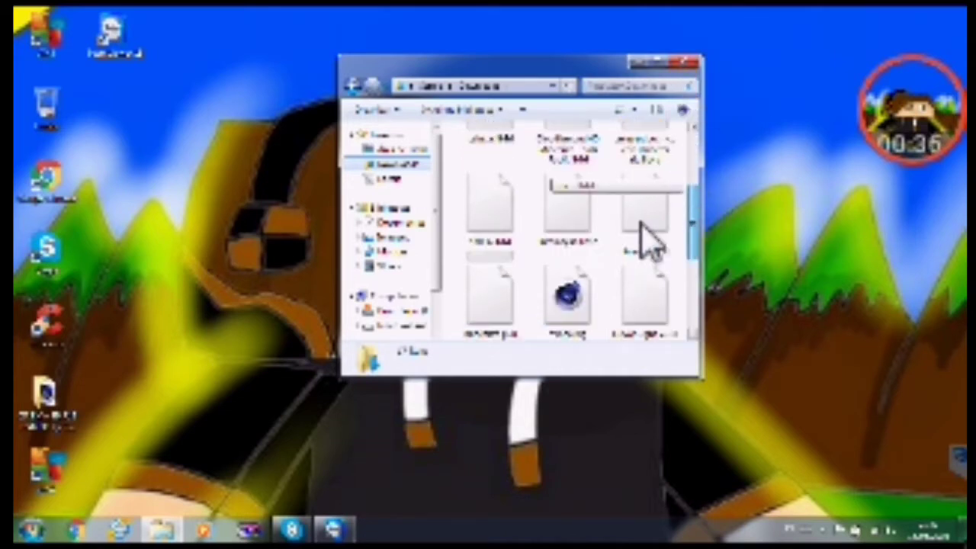
scroll(643, 229, "down", 2)
left_click(160, 528)
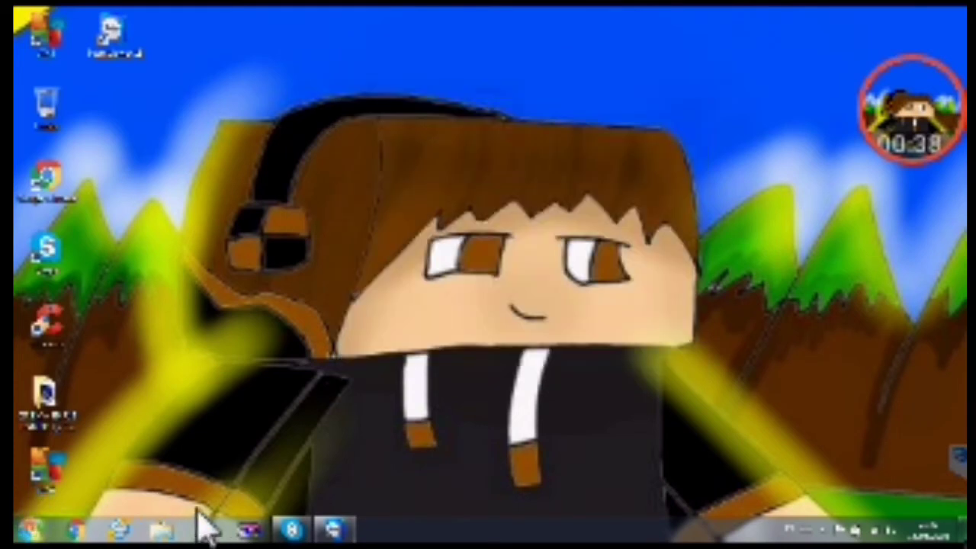
double_click(54, 425)
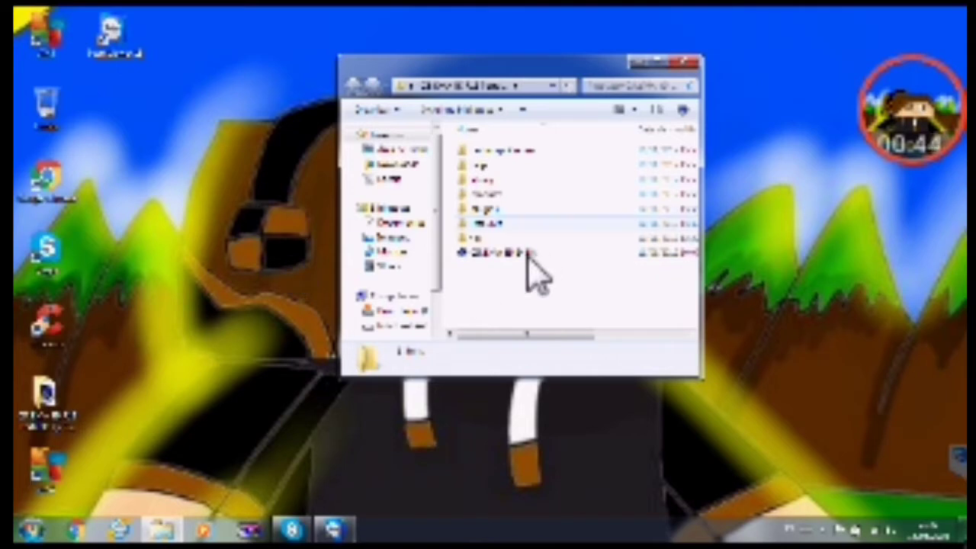
double_click(527, 253)
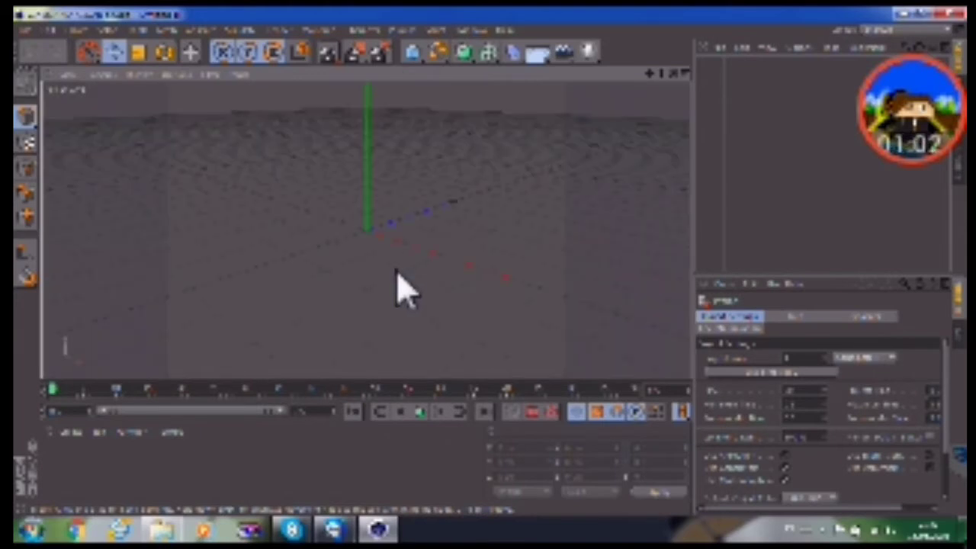
Step: In Render Settings, choose an Output size preset and a Save image format
left_click(387, 70)
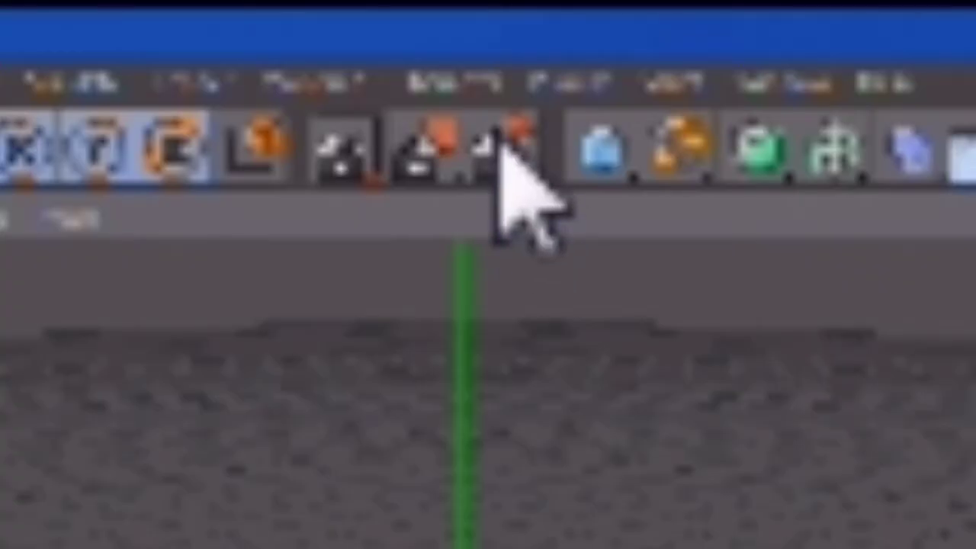
left_click(499, 149)
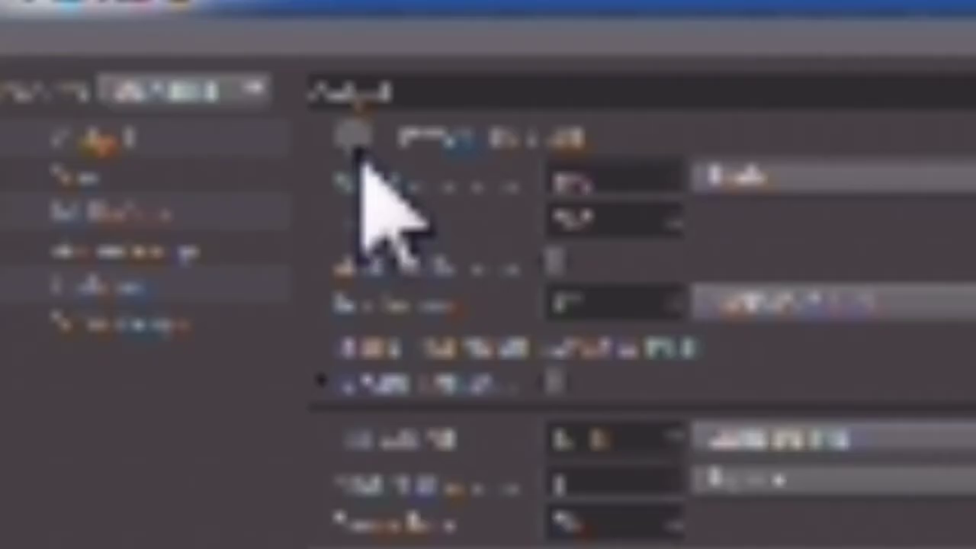
left_click(210, 72)
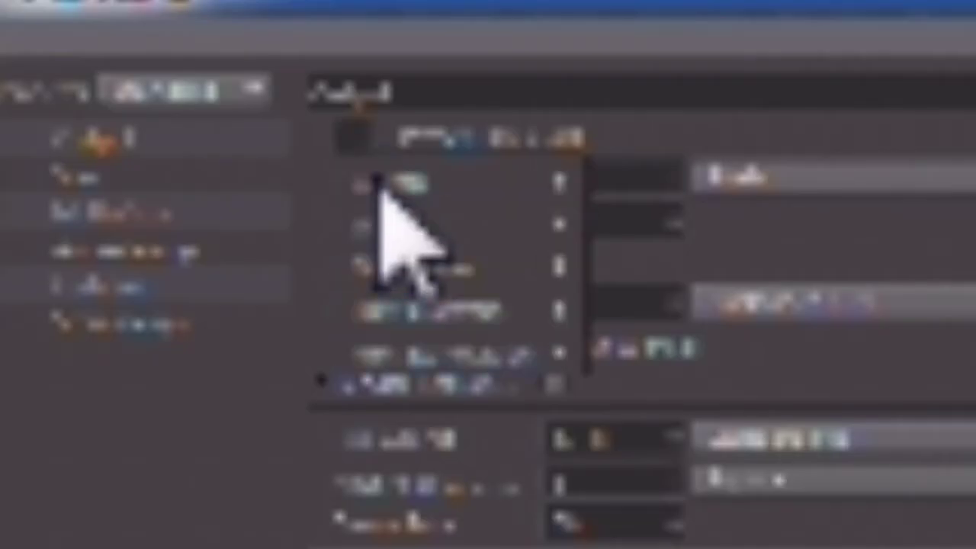
mouse_move(244, 108)
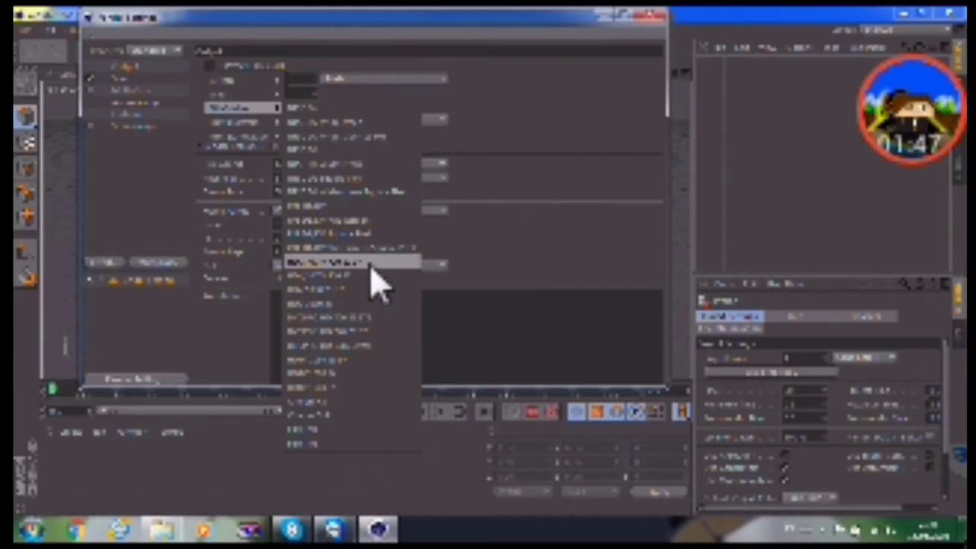
left_click(371, 265)
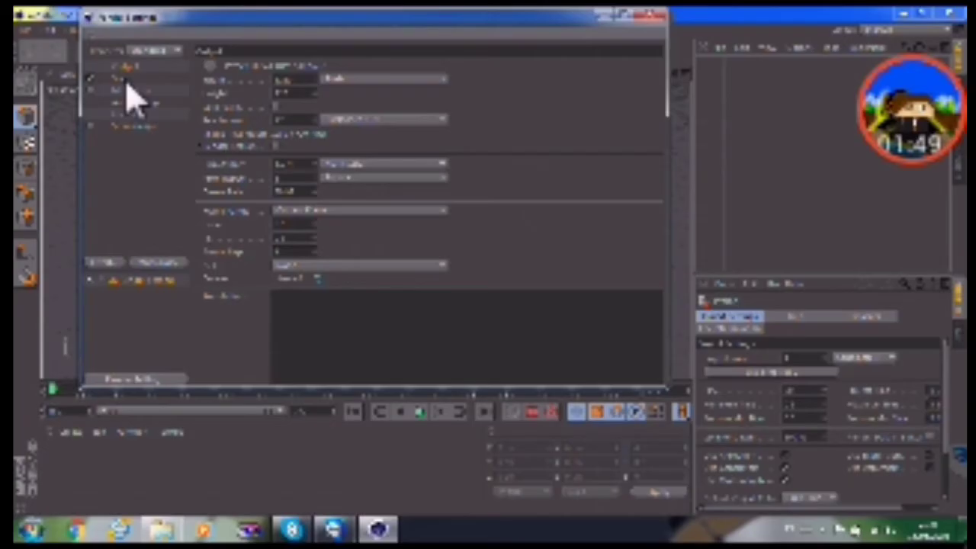
left_click(128, 80)
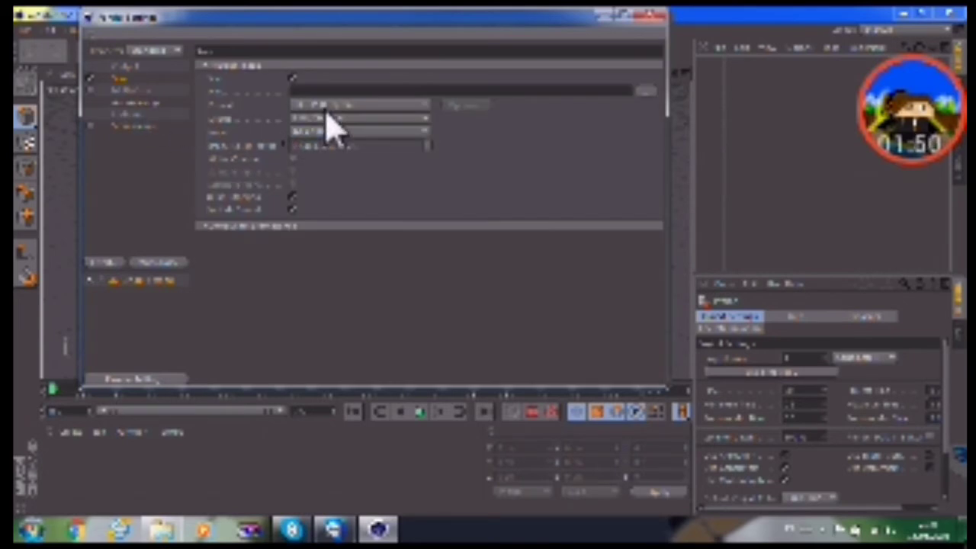
left_click(318, 153)
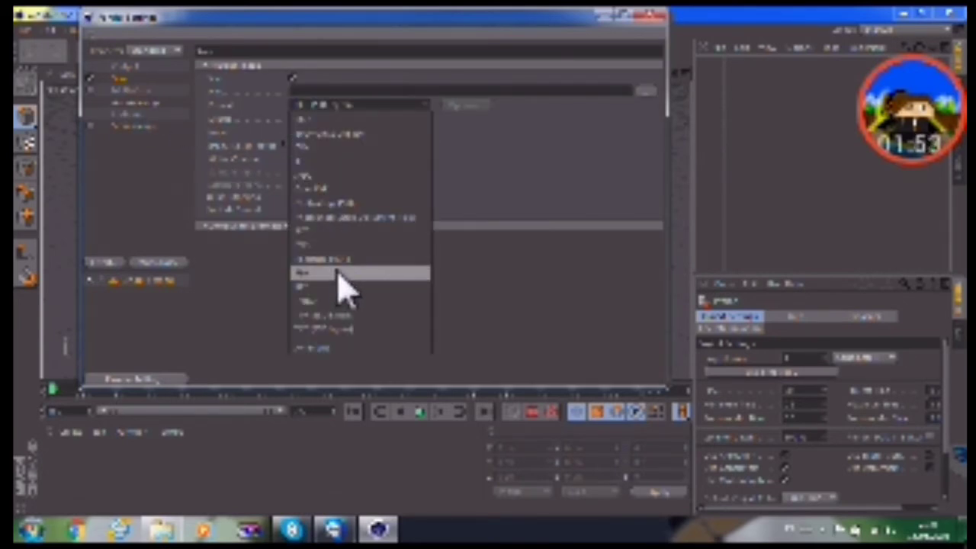
left_click(320, 176)
left_click(661, 20)
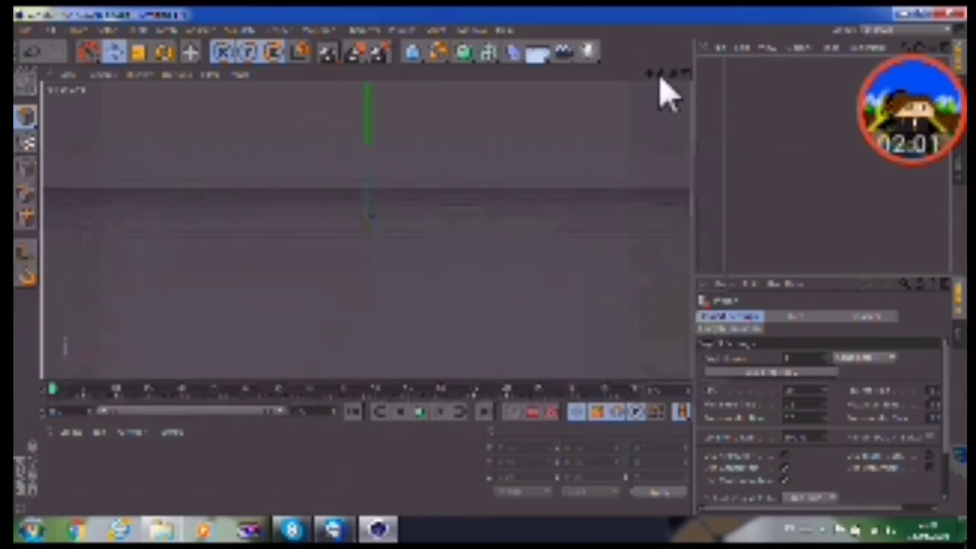
Step: Open the rig library file through File > Open
left_click(26, 31)
left_click(40, 71)
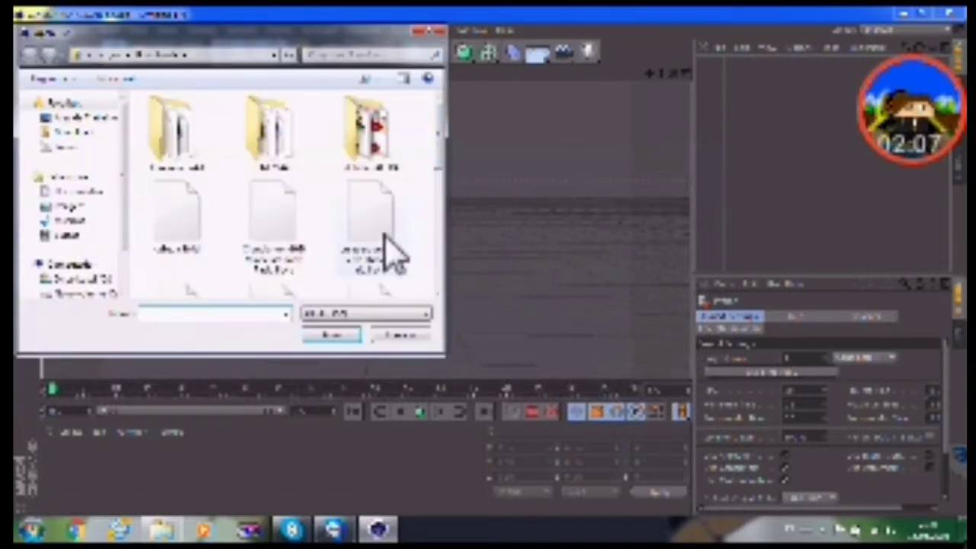
left_click(389, 252)
double_click(389, 251)
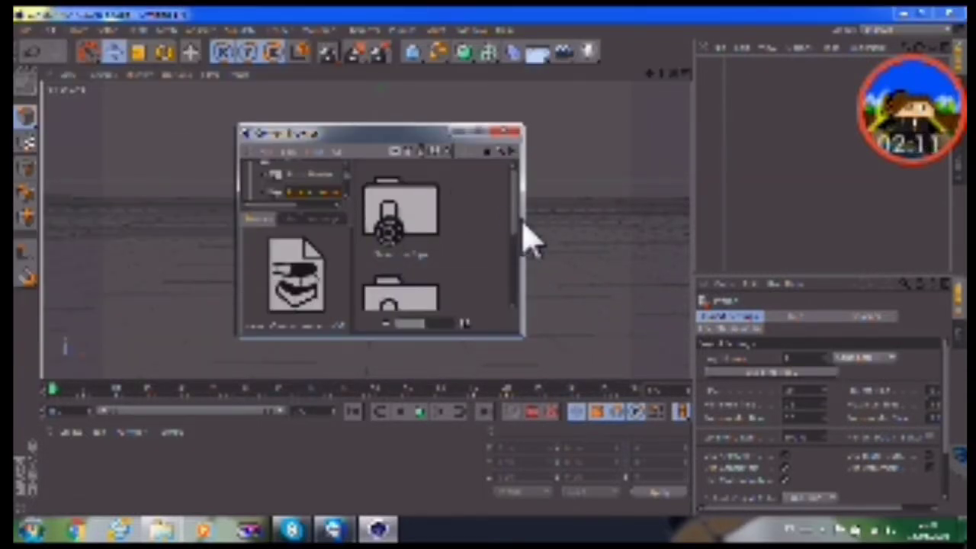
Step: Pick the character scene thumbnail in the library folder and close the Content Browser
left_click_drag(519, 233, 523, 315)
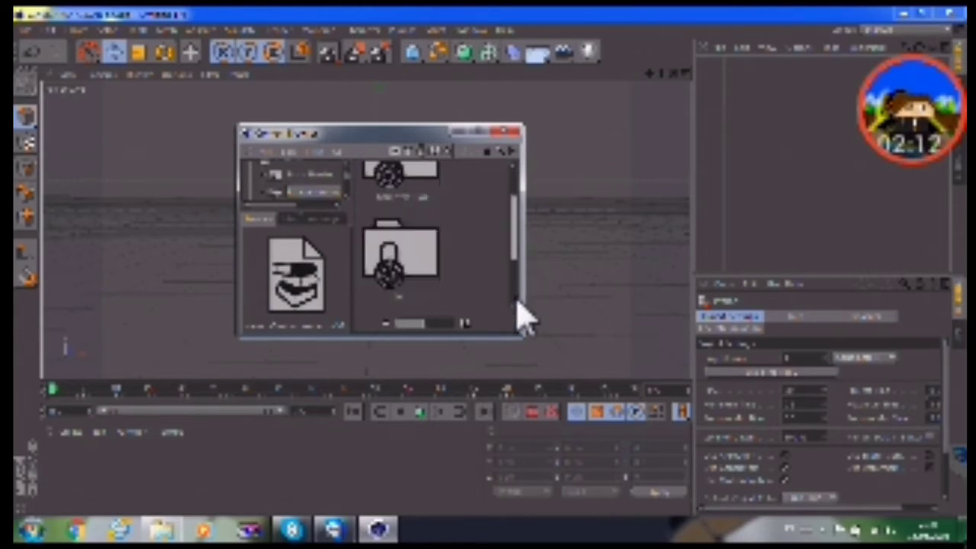
scroll(501, 228, "up", 3)
left_click(431, 256)
double_click(431, 255)
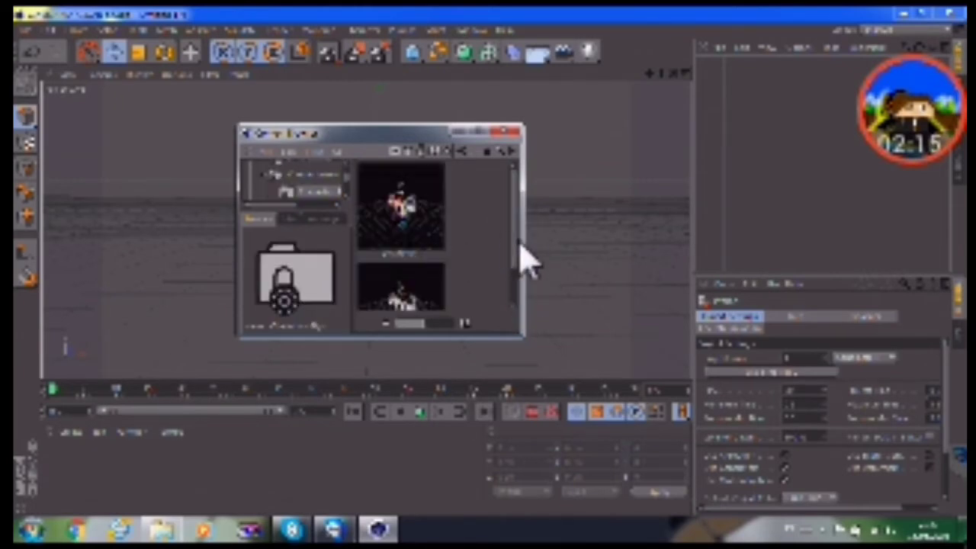
scroll(524, 267, "down", 2)
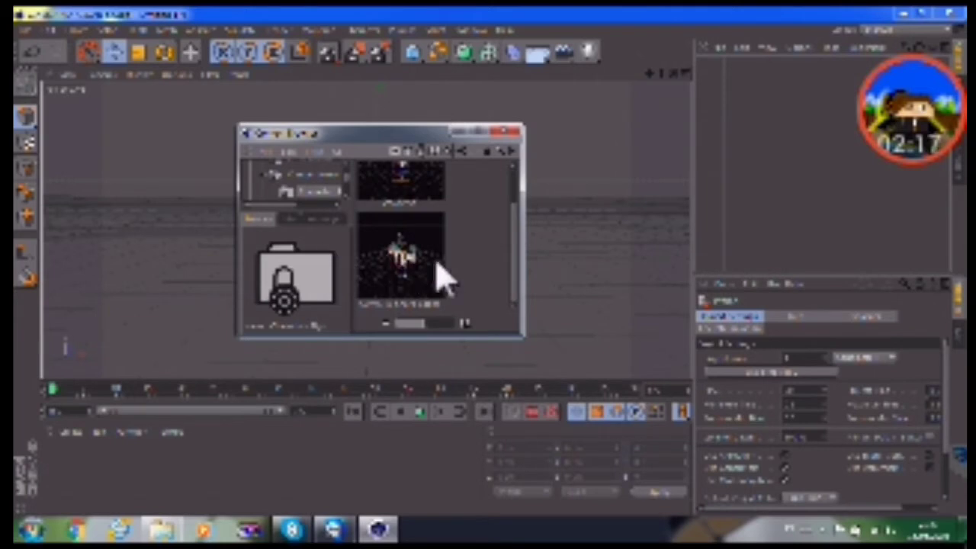
left_click_drag(521, 252, 499, 342)
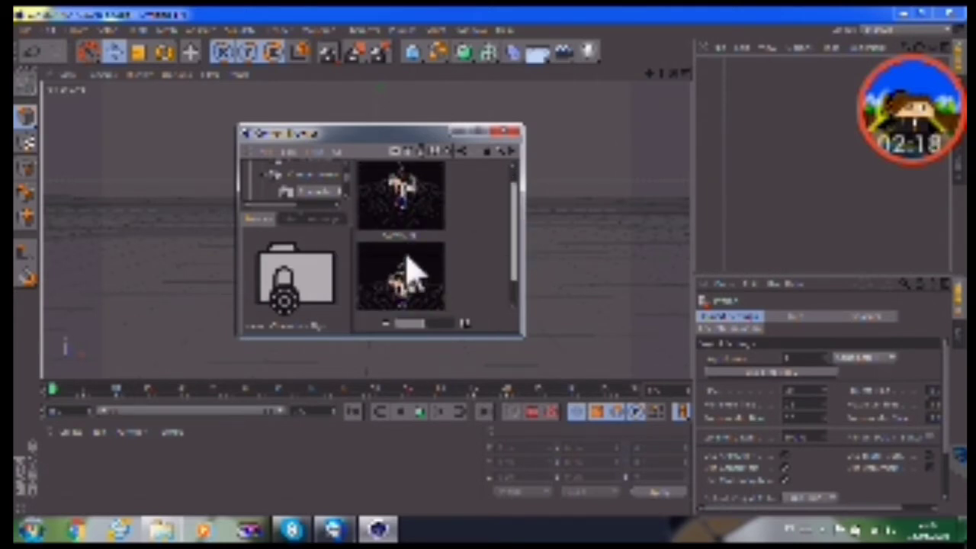
scroll(410, 272, "up", 2)
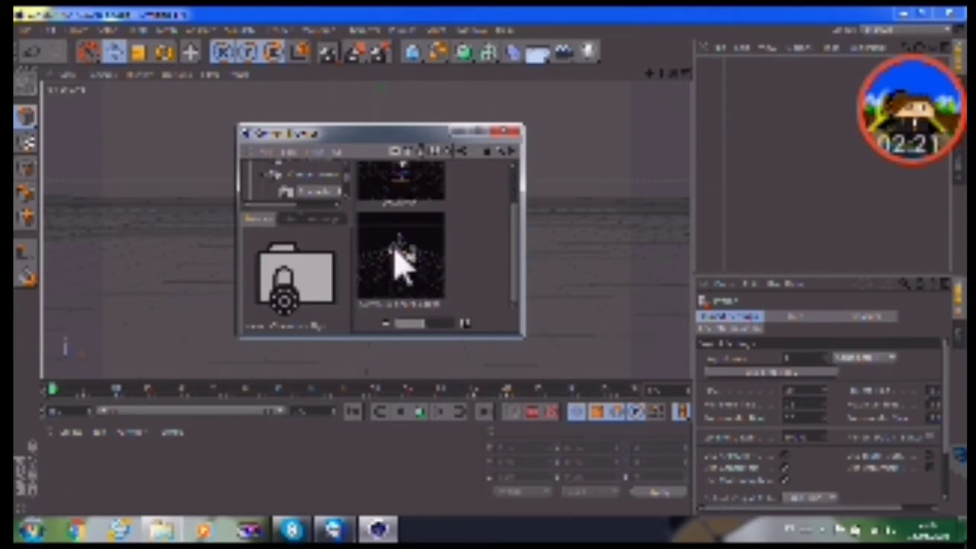
left_click(403, 263)
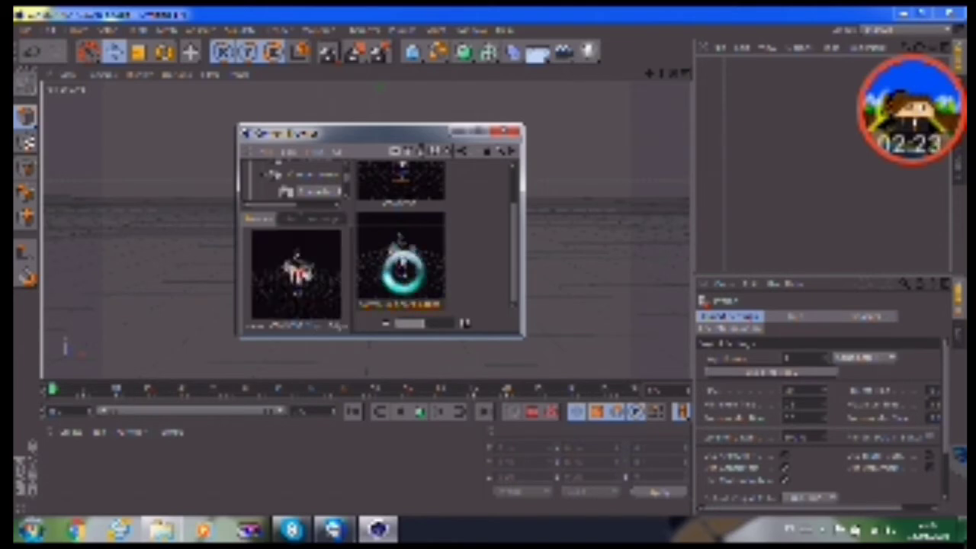
left_click(508, 133)
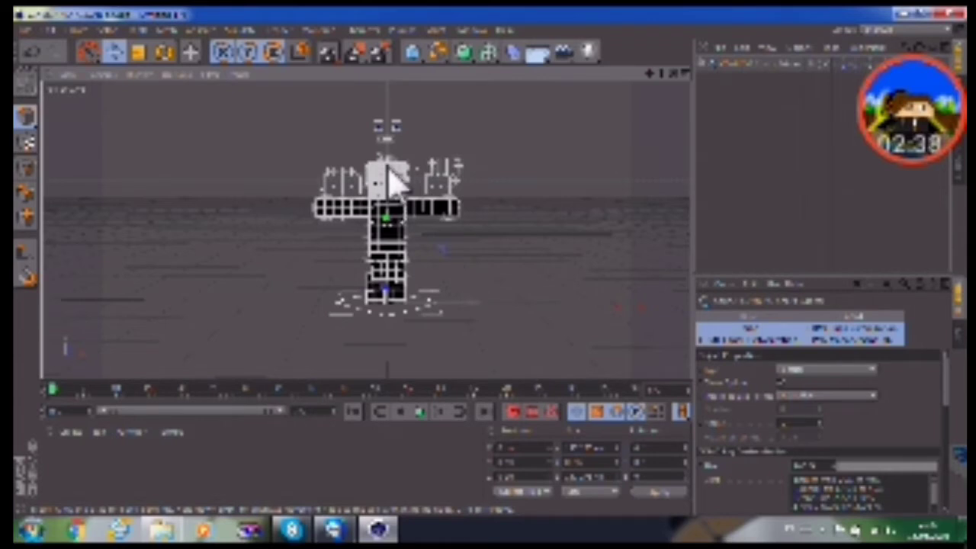
Step: Zoom in on the untextured character rig and select its head object
scroll(393, 181, "up", 2)
scroll(392, 163, "up", 2)
scroll(388, 174, "up", 2)
scroll(392, 157, "up", 2)
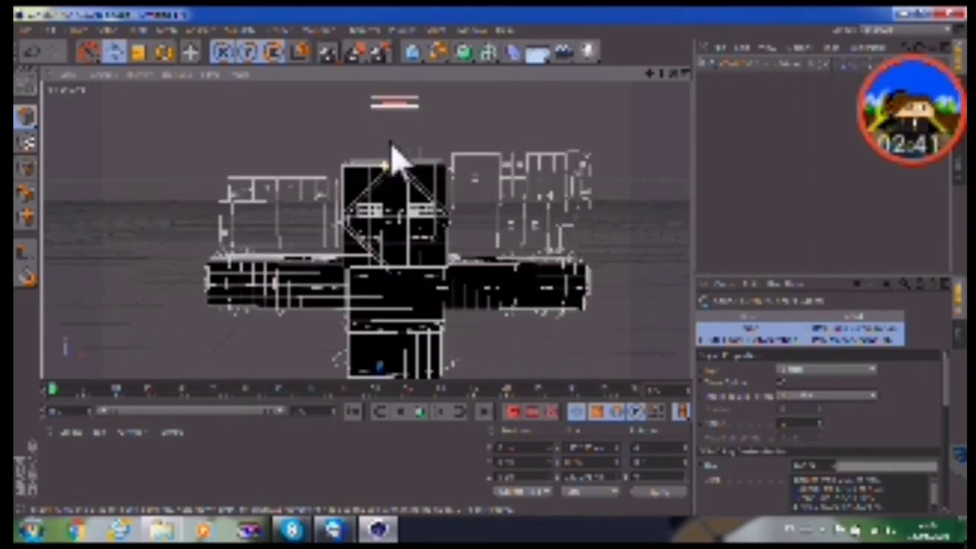
scroll(390, 156, "up", 2)
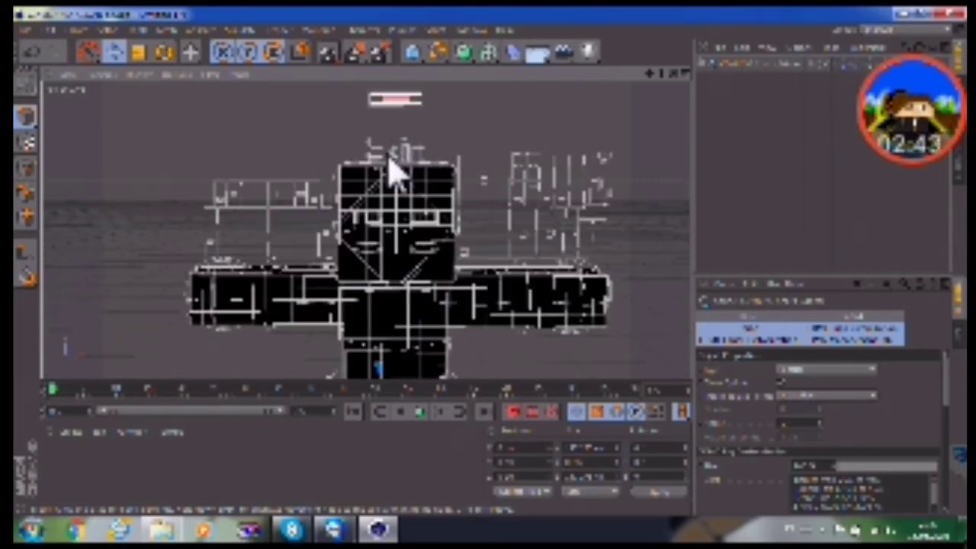
left_click(392, 161)
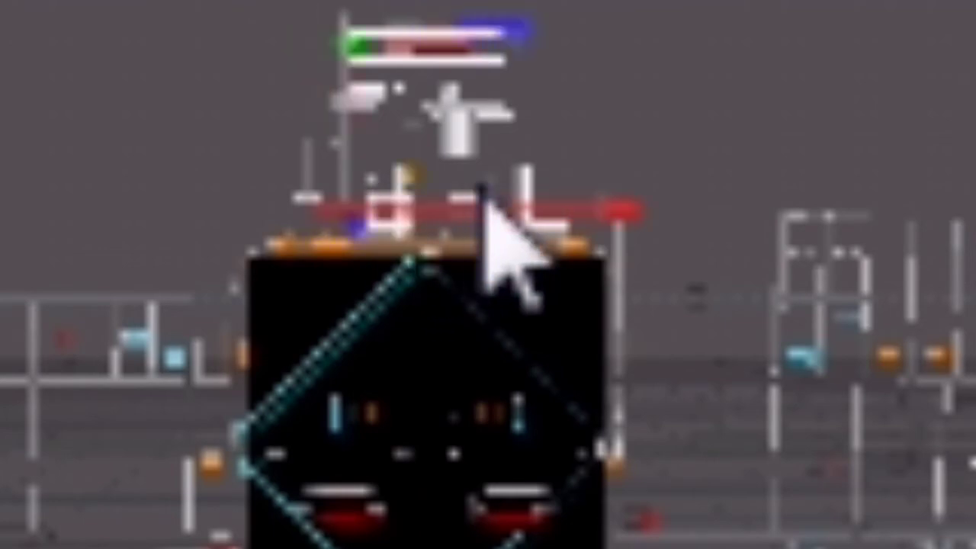
Step: Load the custom skin image as the rig's texture, answering Yes to the prompt, then frame the character
left_click_drag(483, 201, 531, 199)
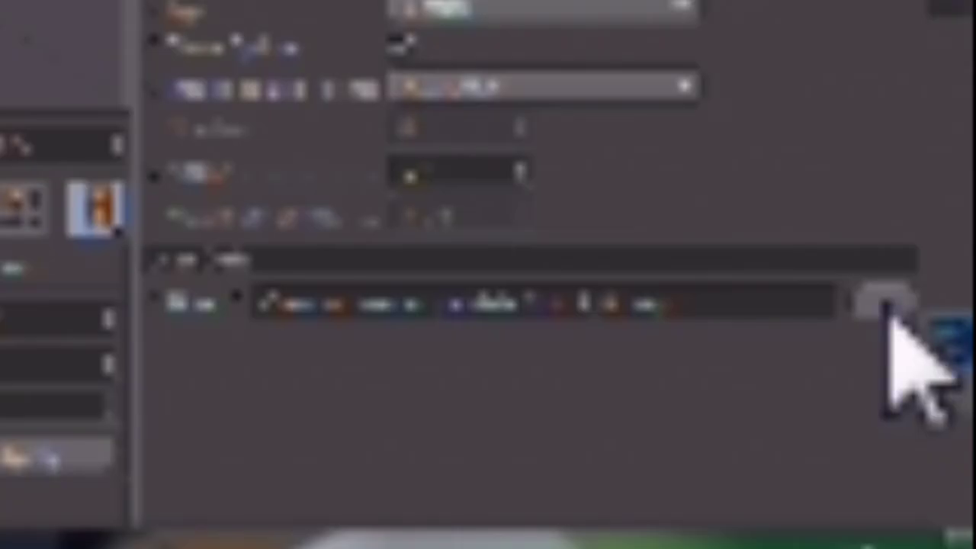
left_click(888, 309)
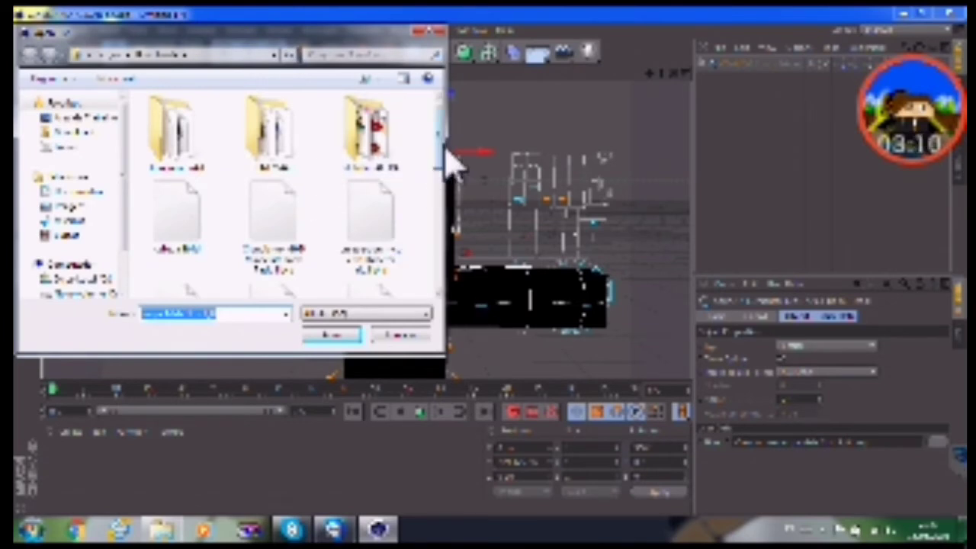
left_click_drag(446, 153, 447, 185)
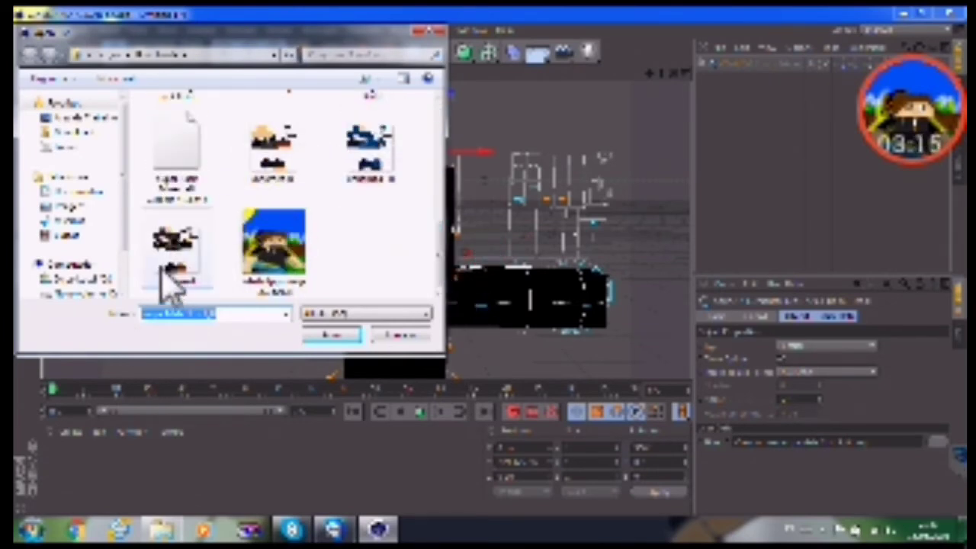
mouse_move(175, 244)
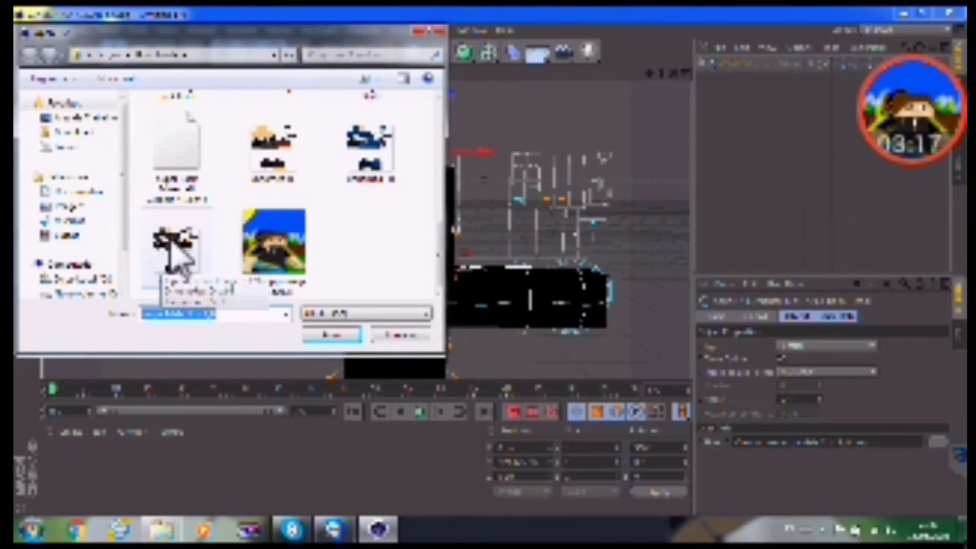
left_click(177, 252)
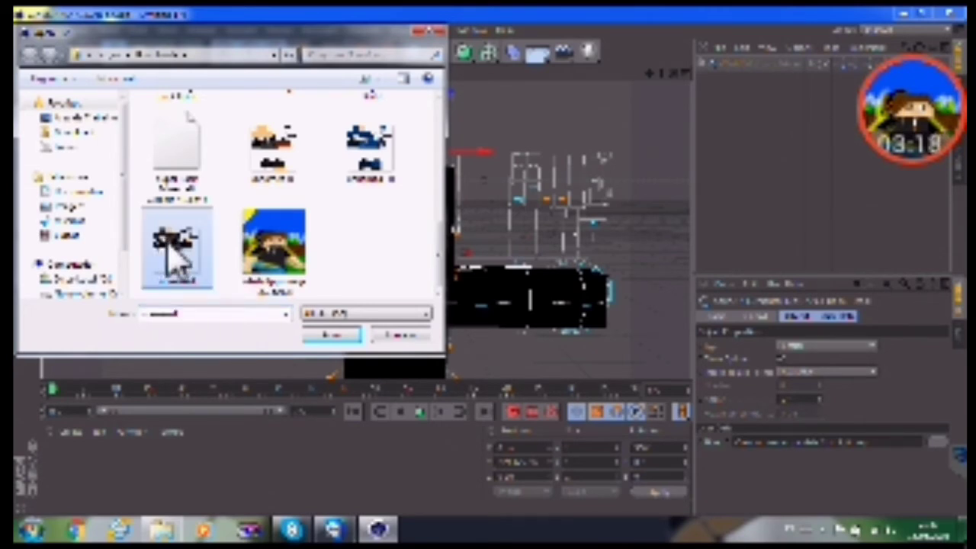
left_click(328, 337)
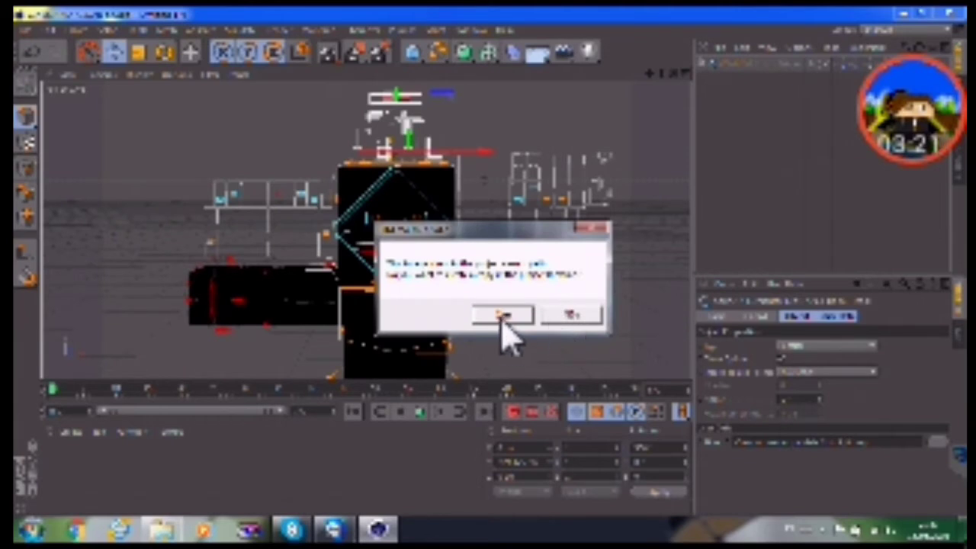
left_click(551, 313)
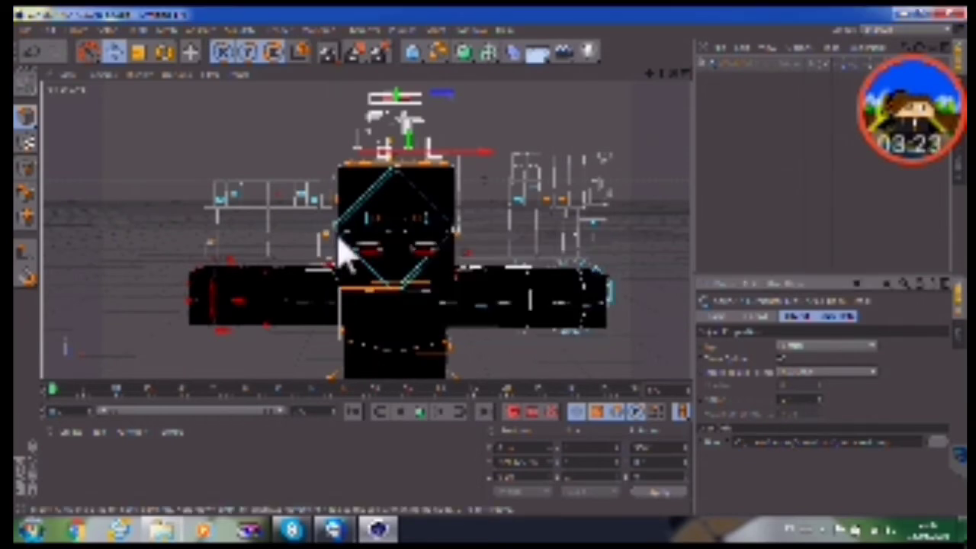
scroll(425, 240, "down", 3)
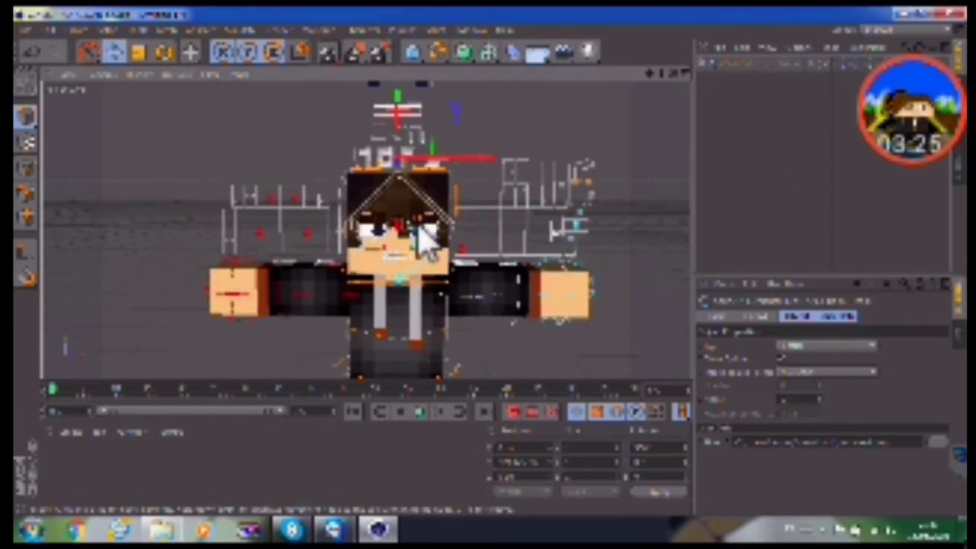
scroll(425, 244, "down", 3)
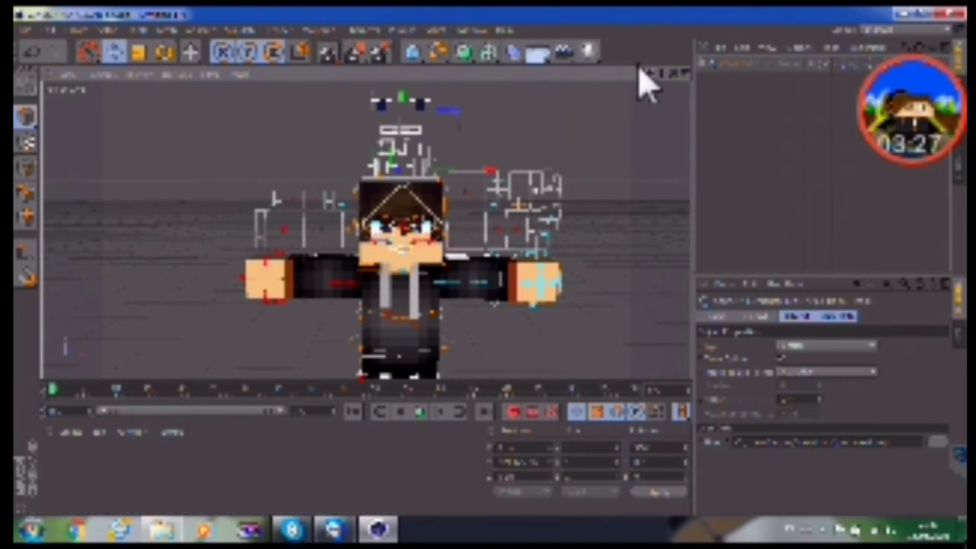
Step: Select the left arm joint and rotate it so the arm bends downward
left_click_drag(640, 70, 493, 269)
key("h")
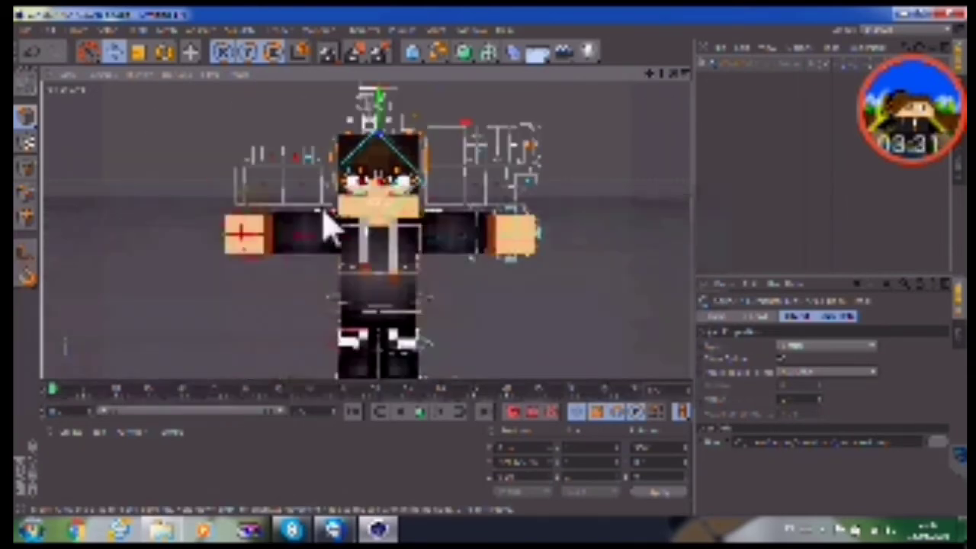
scroll(392, 186, "up", 1)
scroll(389, 183, "up", 3)
scroll(385, 182, "down", 1)
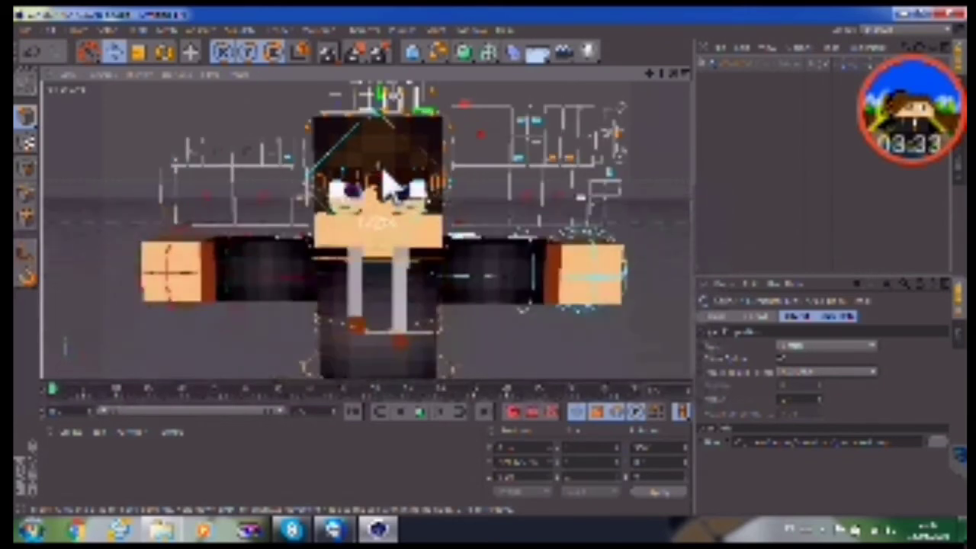
scroll(214, 274, "down", 2)
left_click(211, 268)
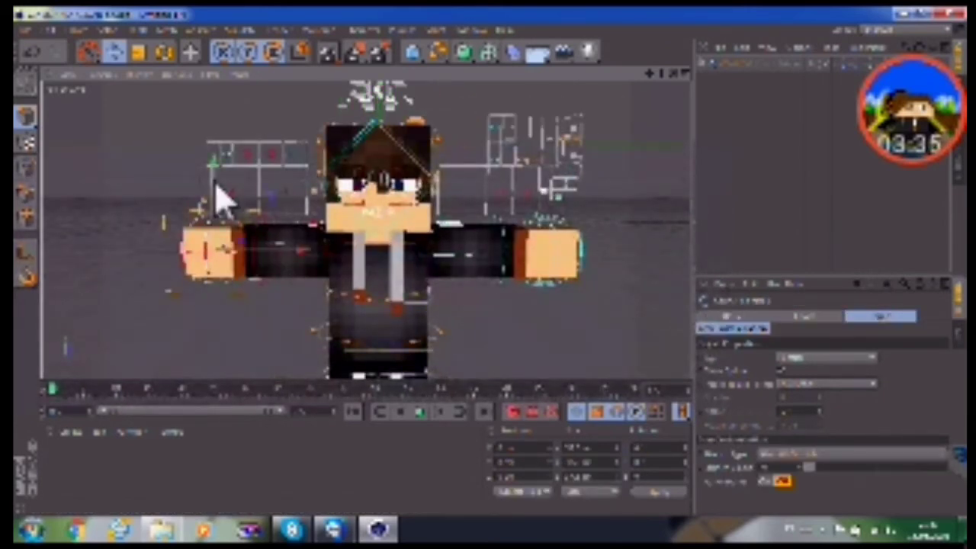
scroll(222, 259, "up", 5)
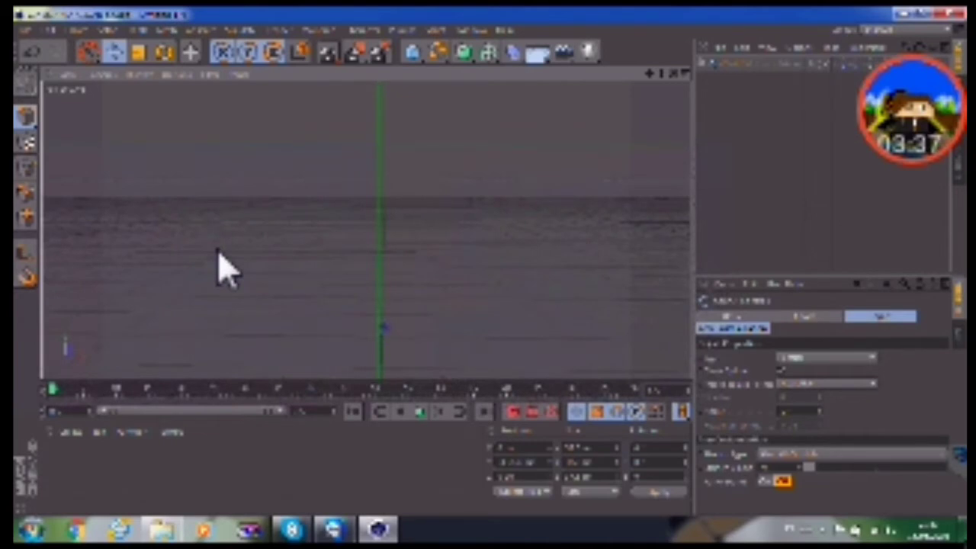
scroll(229, 275, "down", 5)
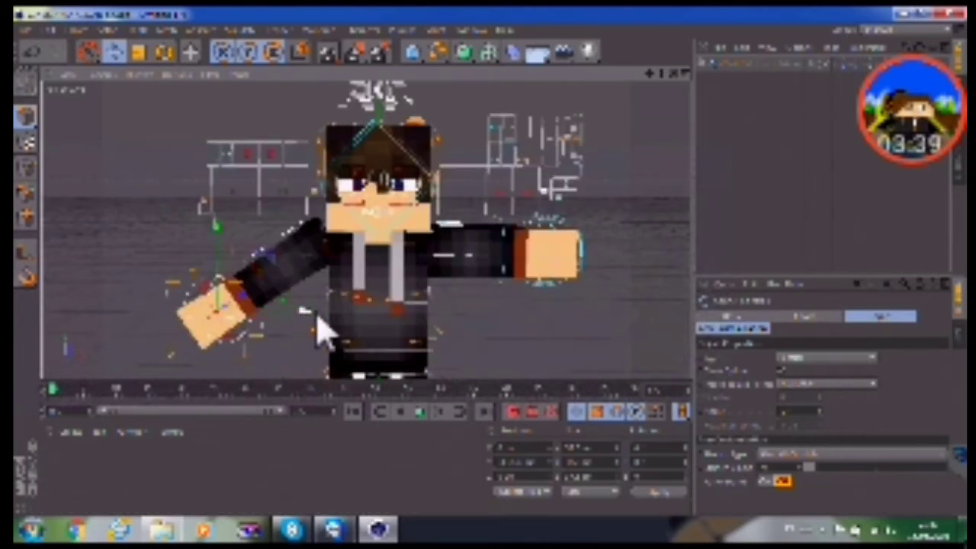
mouse_move(318, 317)
left_mouse_down()
mouse_move(329, 308)
mouse_move(305, 284)
left_mouse_up()
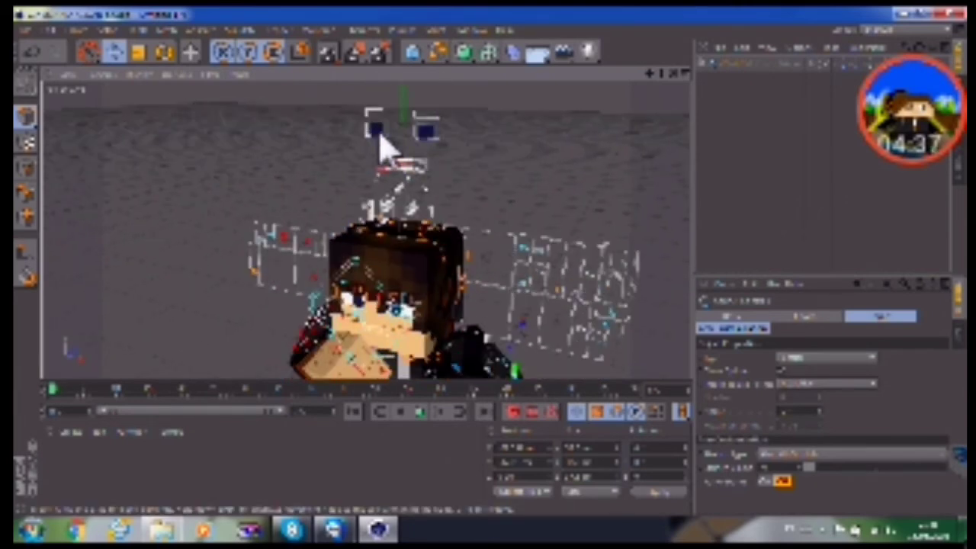
Step: Select the blue square face controller and rotate it to tilt the head forward
left_click(427, 139)
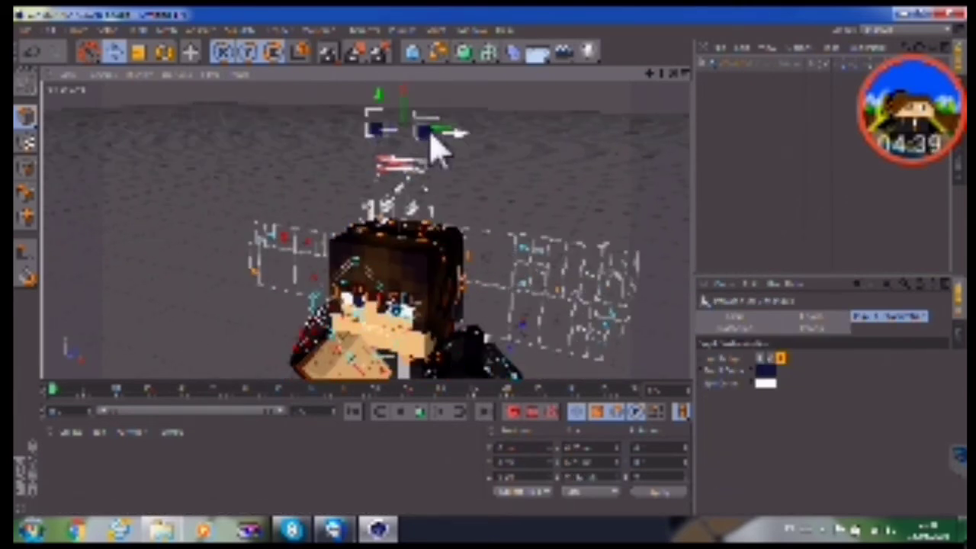
left_click_drag(431, 141, 370, 366)
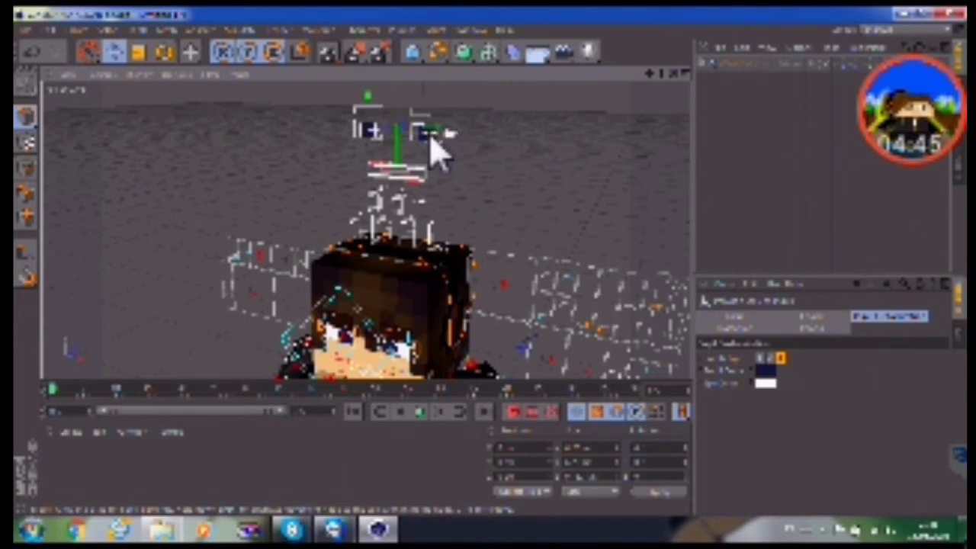
left_click_drag(444, 141, 448, 141)
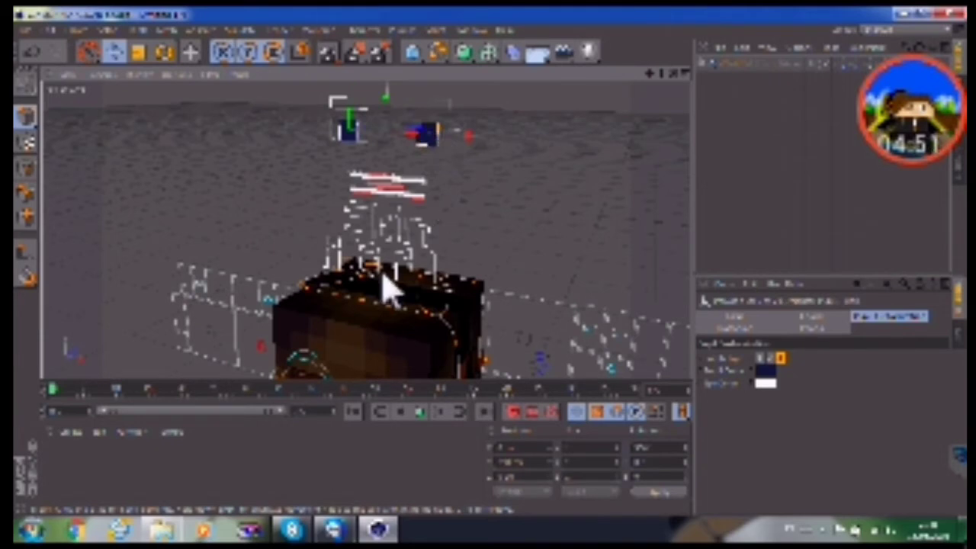
left_click_drag(393, 292, 457, 239, "alt")
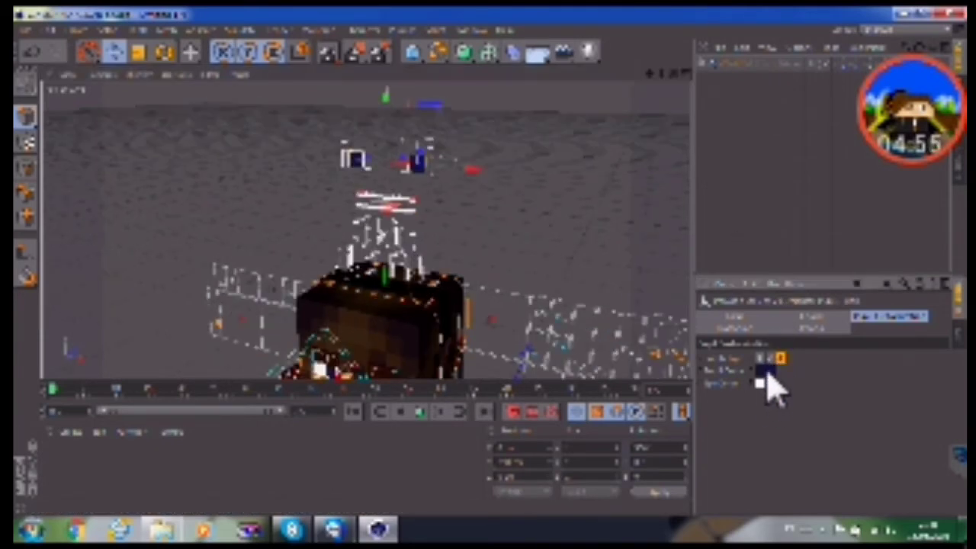
Step: Change the controller colour from blue to dark red
left_click(765, 374)
left_click(843, 345)
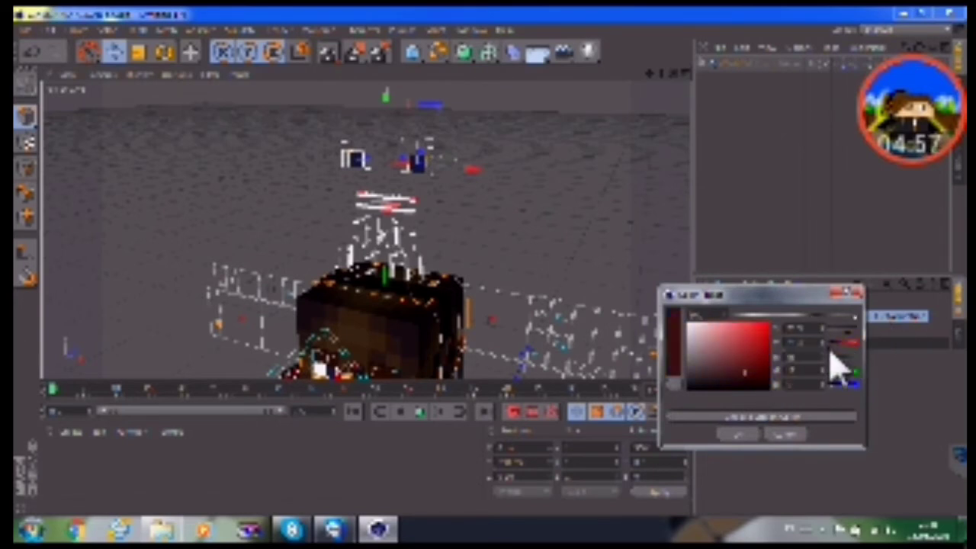
left_click(742, 436)
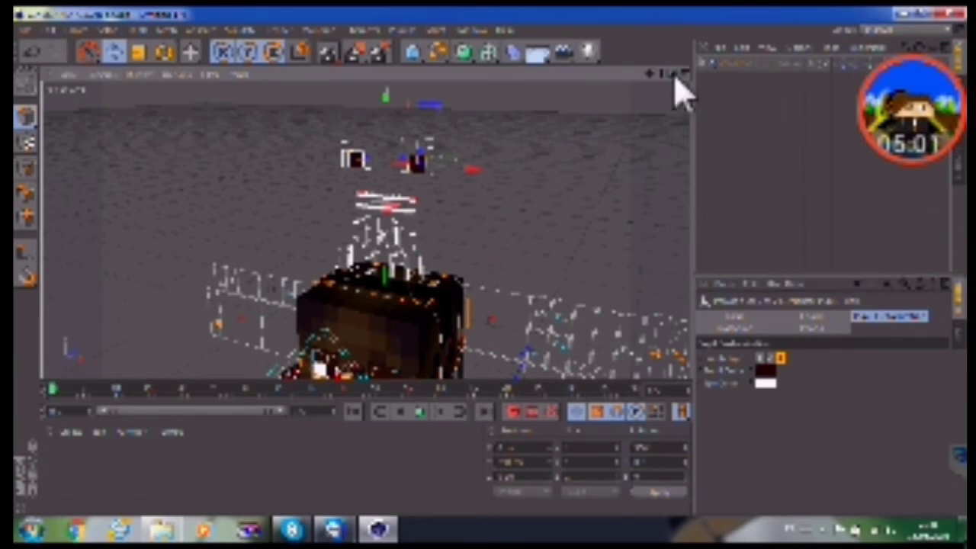
Step: Orbit to a frontal view of the character's head and zoom in
mouse_move(505, 279)
left_mouse_down("alt")
mouse_move(496, 282)
mouse_move(493, 270)
left_mouse_up("alt")
mouse_move(659, 95)
left_mouse_down("alt")
mouse_move(490, 279)
mouse_move(529, 203)
left_mouse_up("alt")
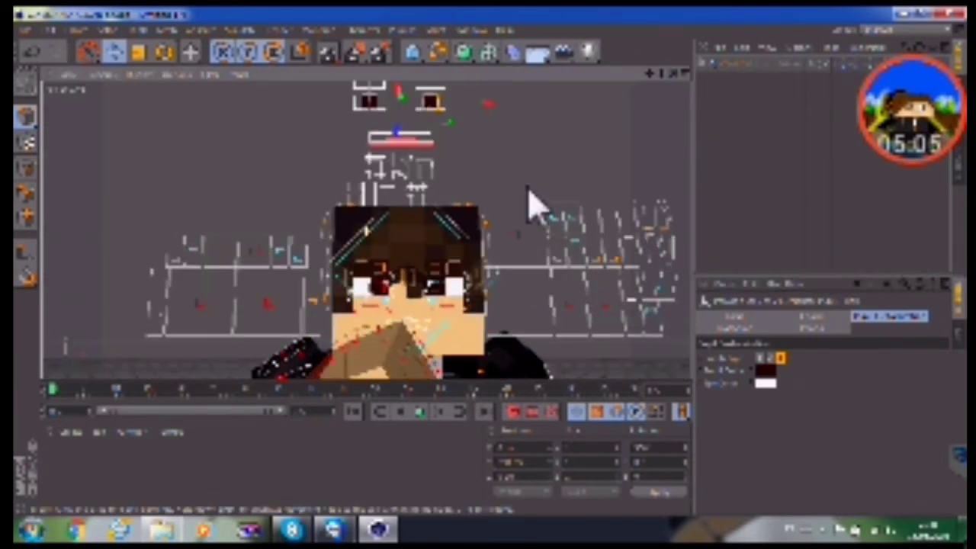
left_click_drag(427, 284, 119, 272, "alt")
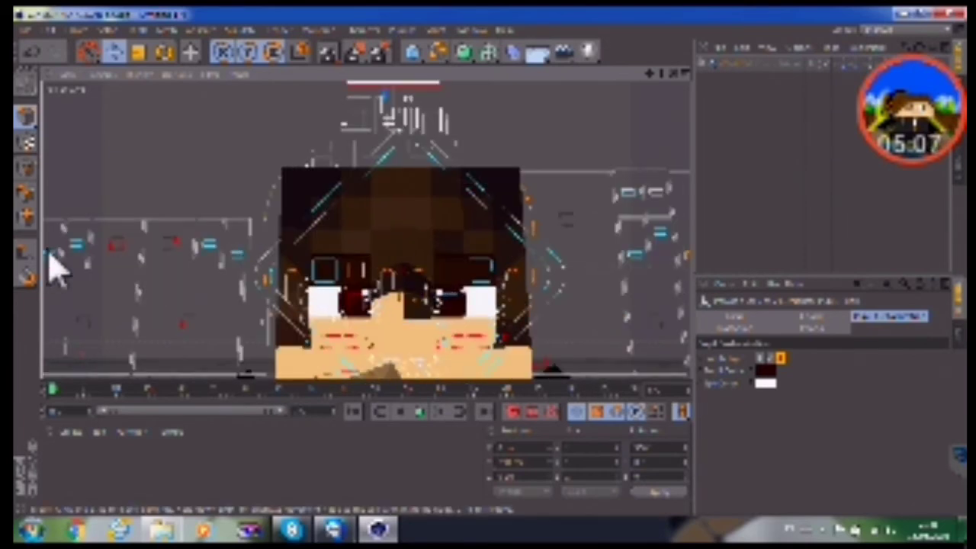
left_click_drag(54, 262, 85, 263, "alt")
scroll(86, 263, "up", 2)
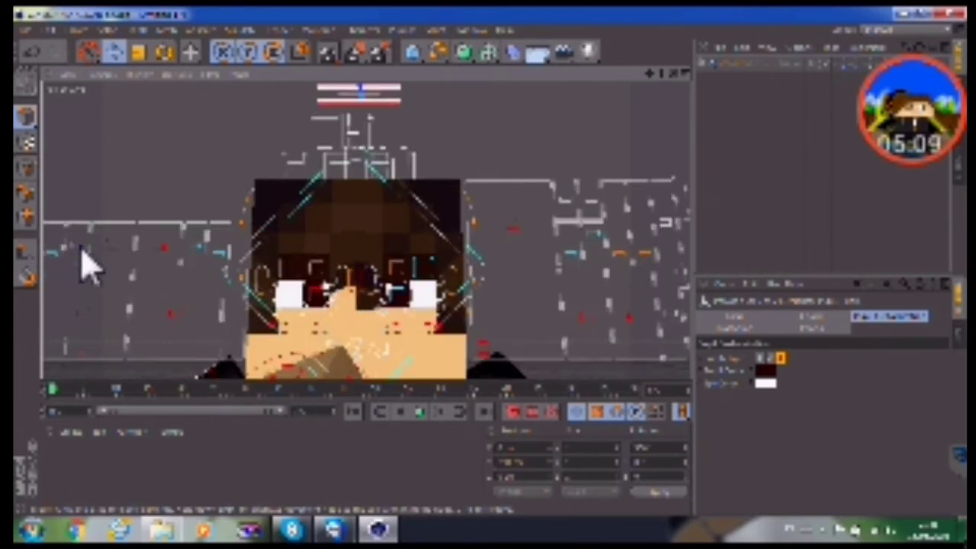
scroll(85, 263, "up", 2)
scroll(85, 263, "up", 2)
scroll(86, 263, "up", 2)
scroll(82, 263, "up", 2)
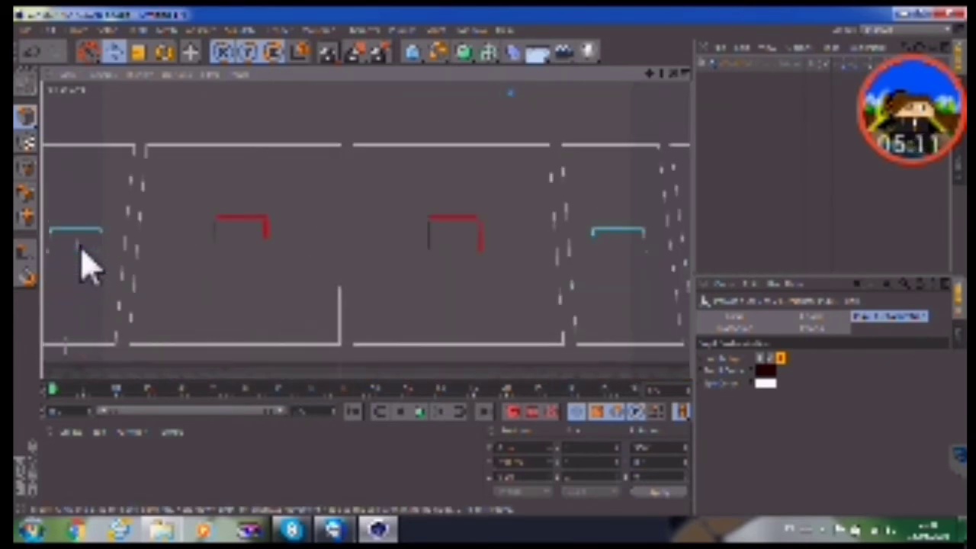
scroll(83, 263, "up", 2)
mouse_move(654, 80)
left_mouse_down()
mouse_move(497, 283)
mouse_move(283, 267)
left_mouse_up()
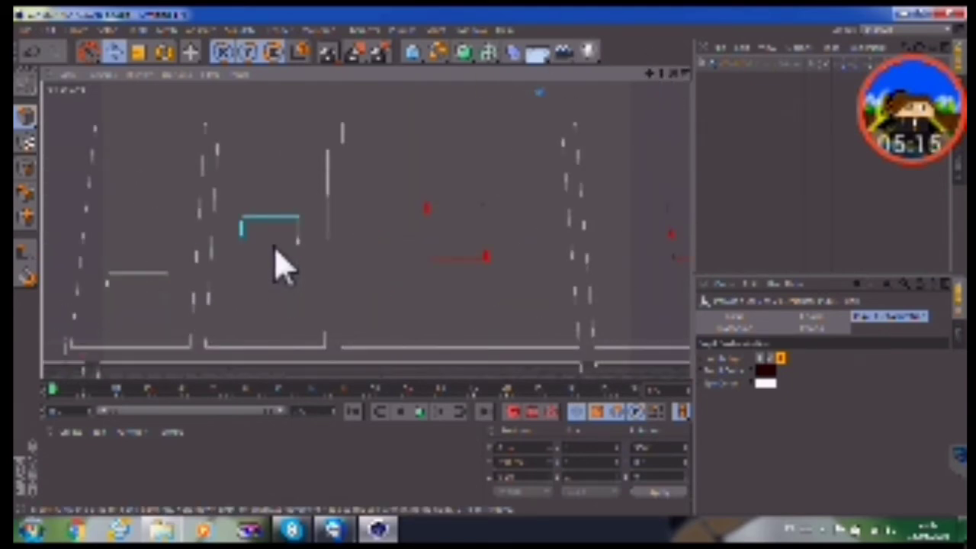
Step: Select the rig object near the head and zoom until the face fills the view
left_click(414, 268)
scroll(424, 272, "down", 2)
scroll(420, 266, "up", 2)
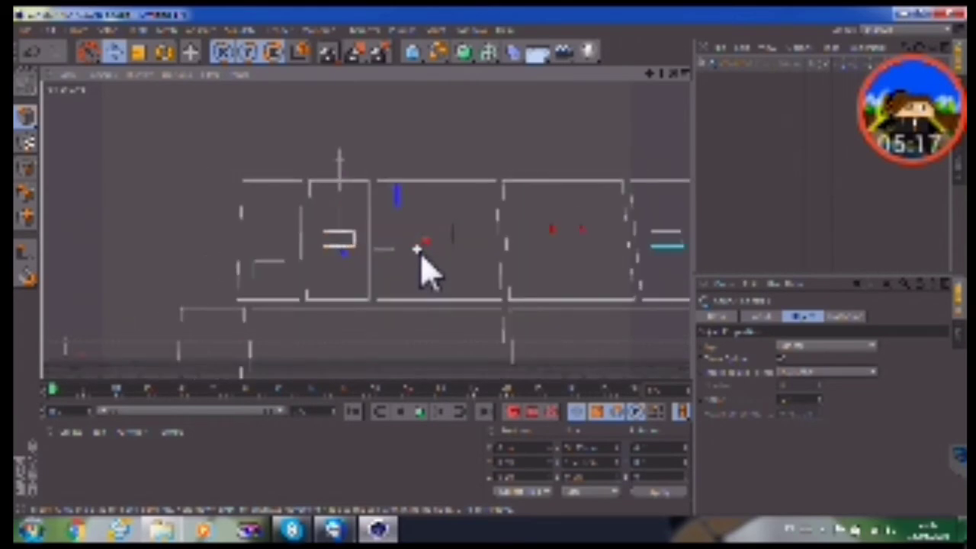
scroll(420, 266, "up", 2)
scroll(473, 252, "up", 1)
scroll(621, 126, "up", 2)
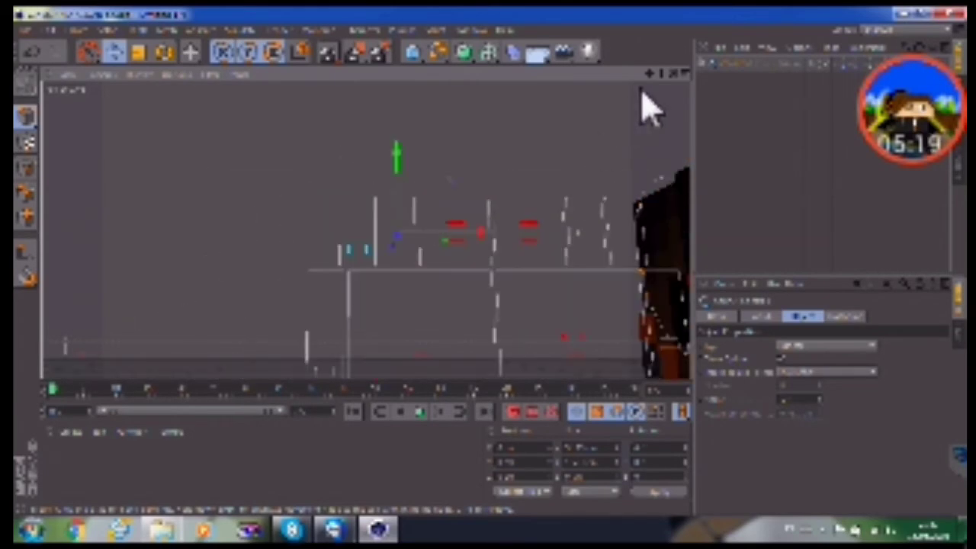
mouse_move(654, 73)
left_mouse_down()
mouse_move(496, 286)
mouse_move(62, 282)
left_mouse_up()
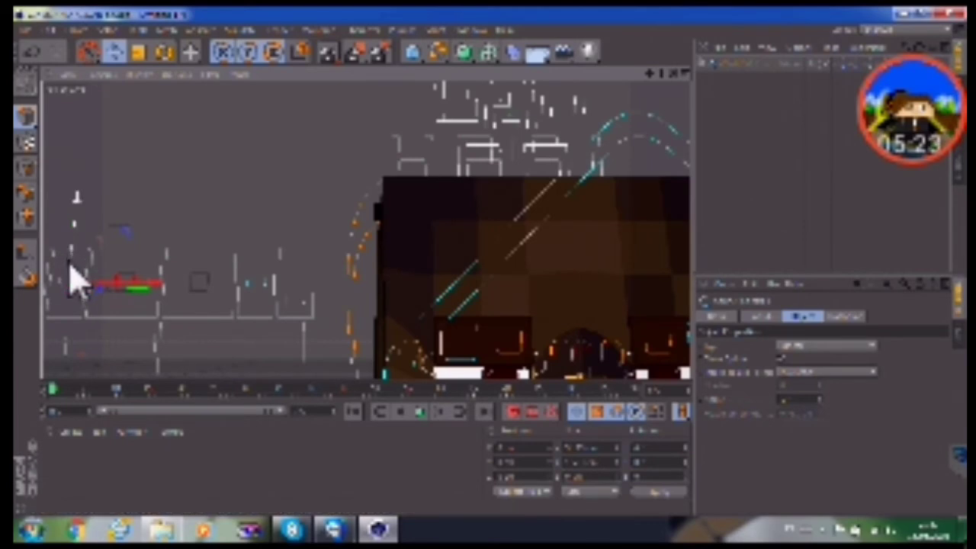
left_click(74, 279)
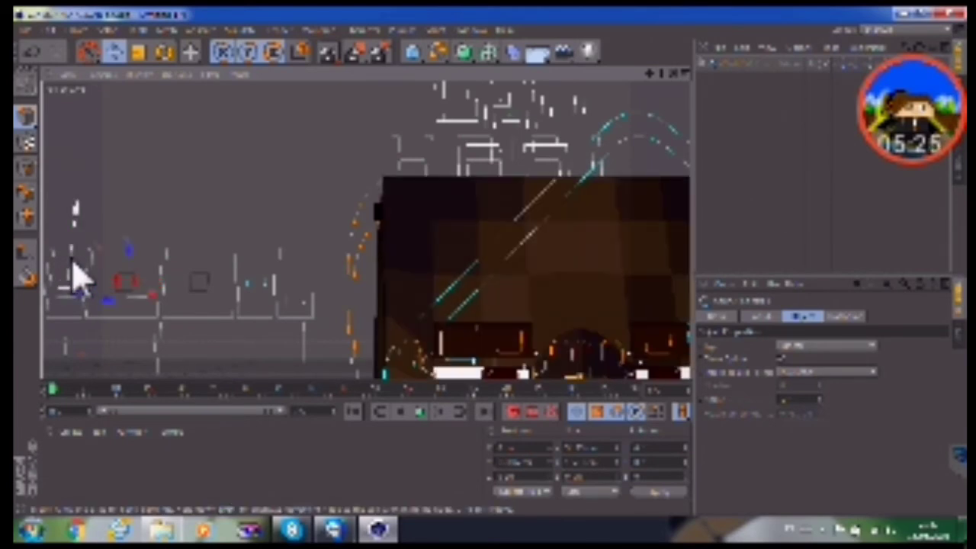
left_click(77, 285)
left_click(78, 286)
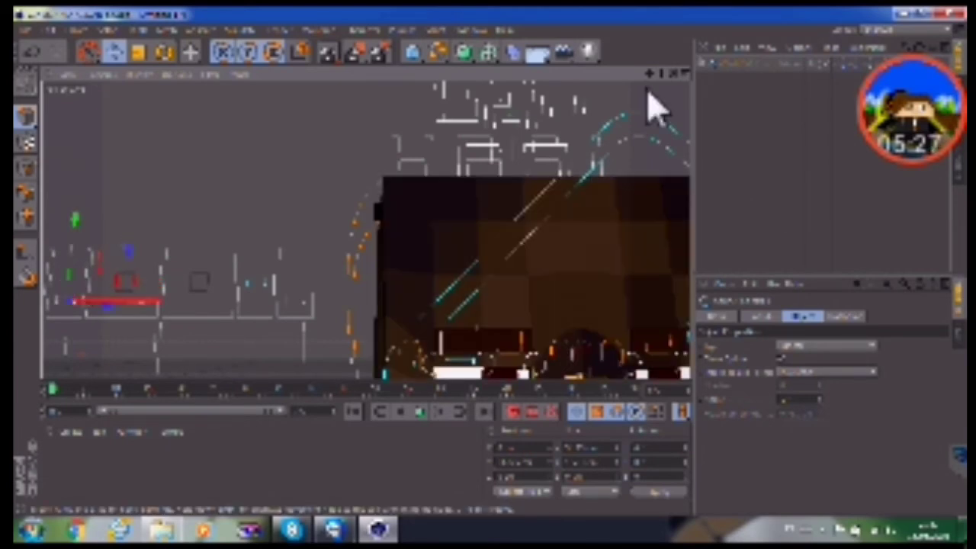
mouse_move(651, 74)
left_mouse_down()
mouse_move(491, 264)
mouse_move(499, 274)
mouse_move(266, 303)
left_mouse_up()
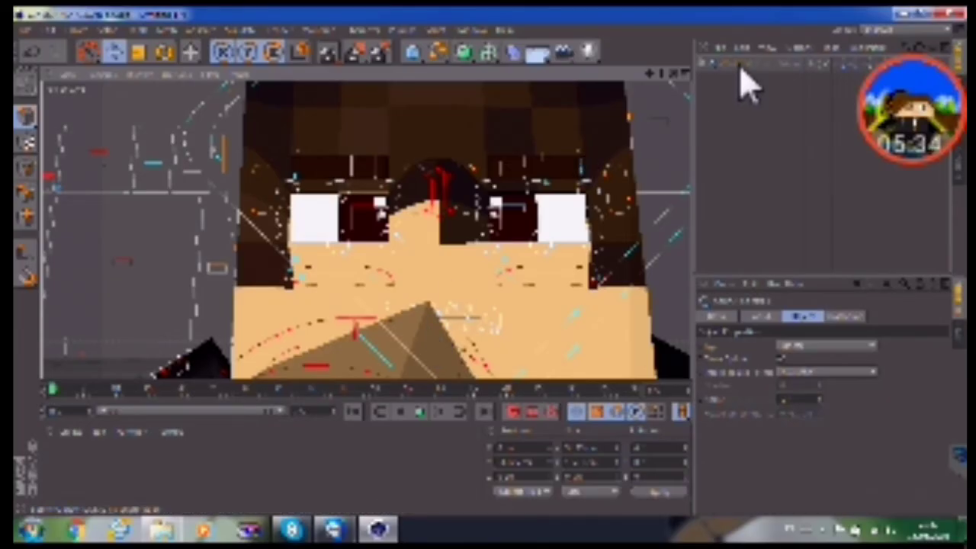
Step: Select the face object, preview it rendered, and turn on the third option in its second tag
left_click(742, 67)
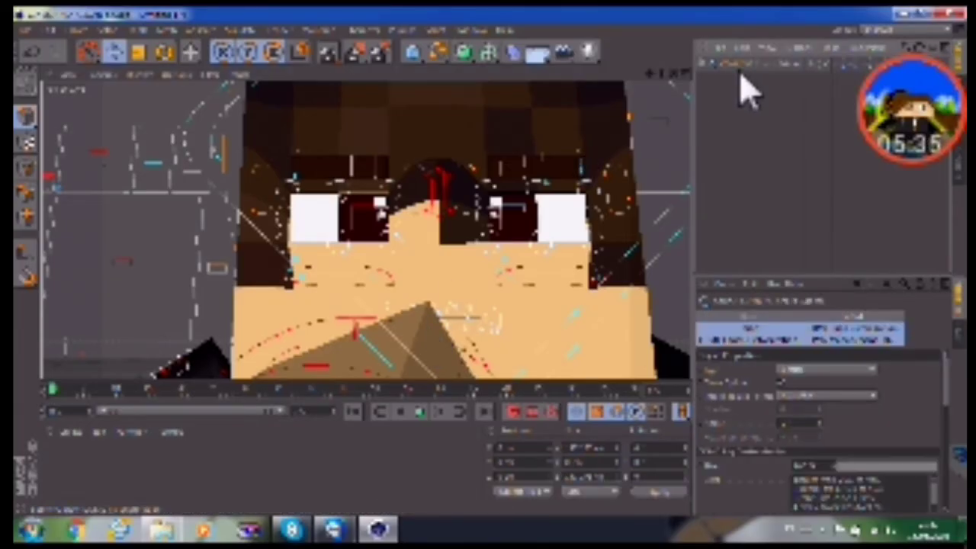
key("ctrl+r")
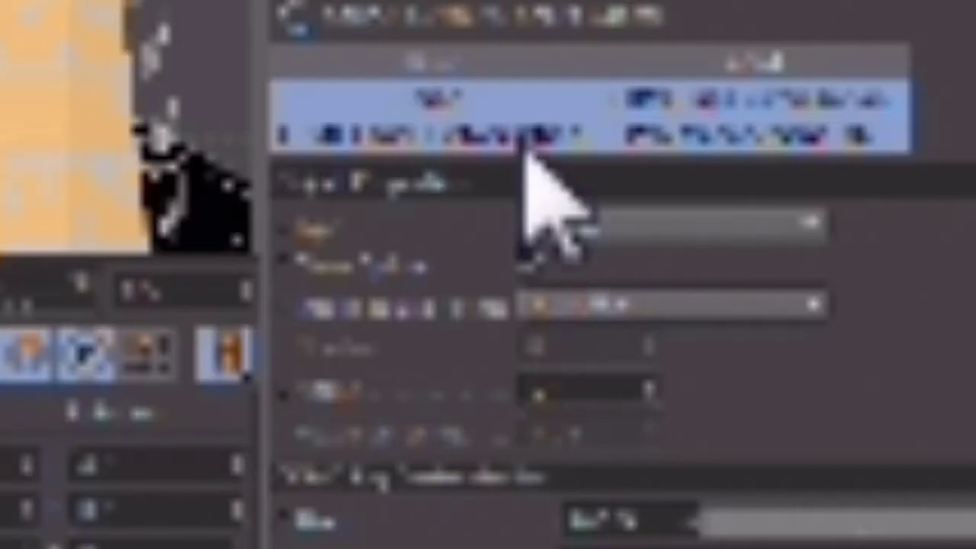
left_click(780, 341)
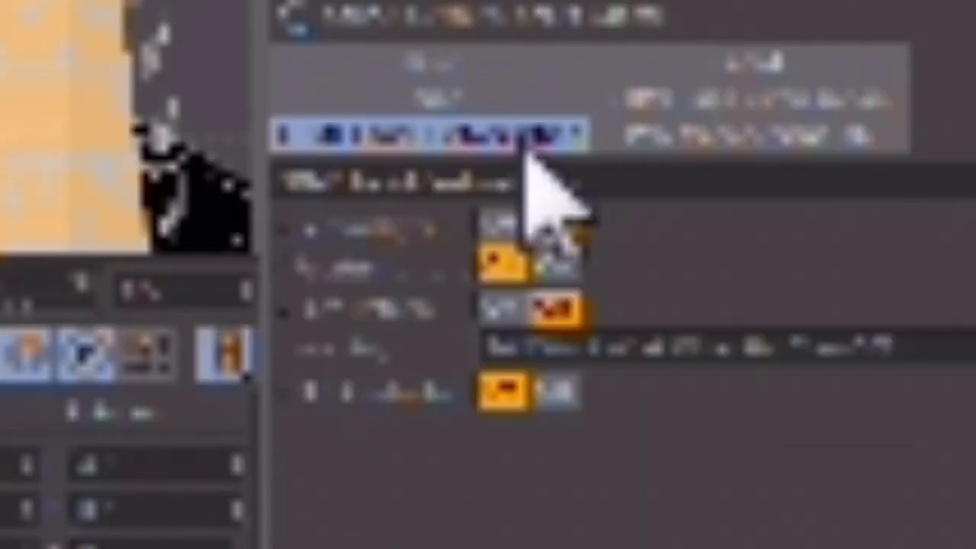
left_click(505, 308)
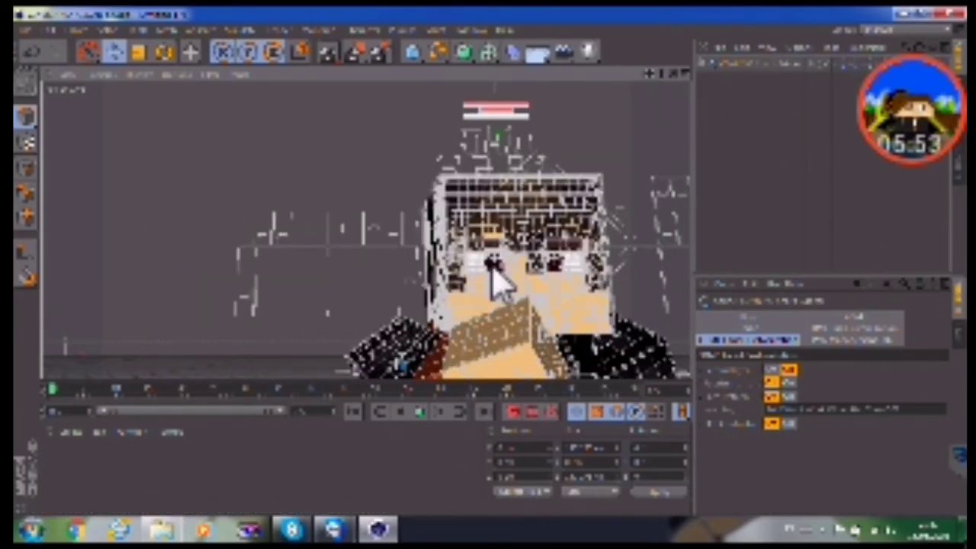
mouse_move(496, 280)
left_mouse_down("alt")
mouse_move(479, 274)
mouse_move(510, 273)
left_mouse_up("alt")
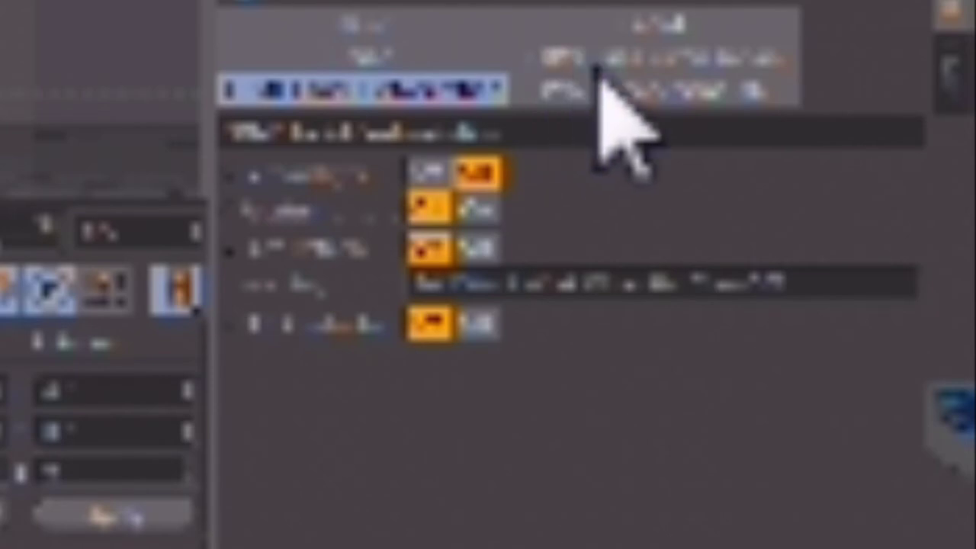
Step: Flip an On/Off option in the other face tag and play the animation
left_click(671, 70)
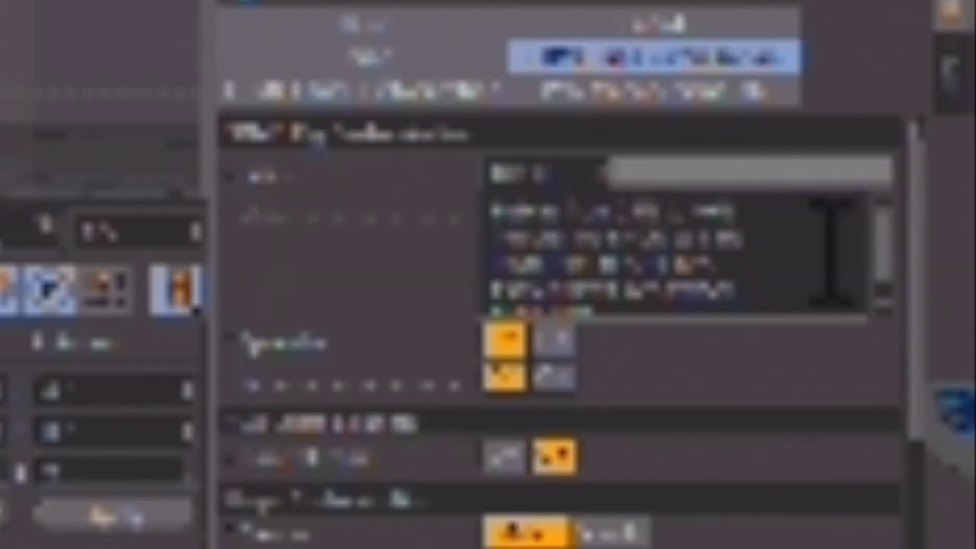
scroll(924, 416, "down", 3)
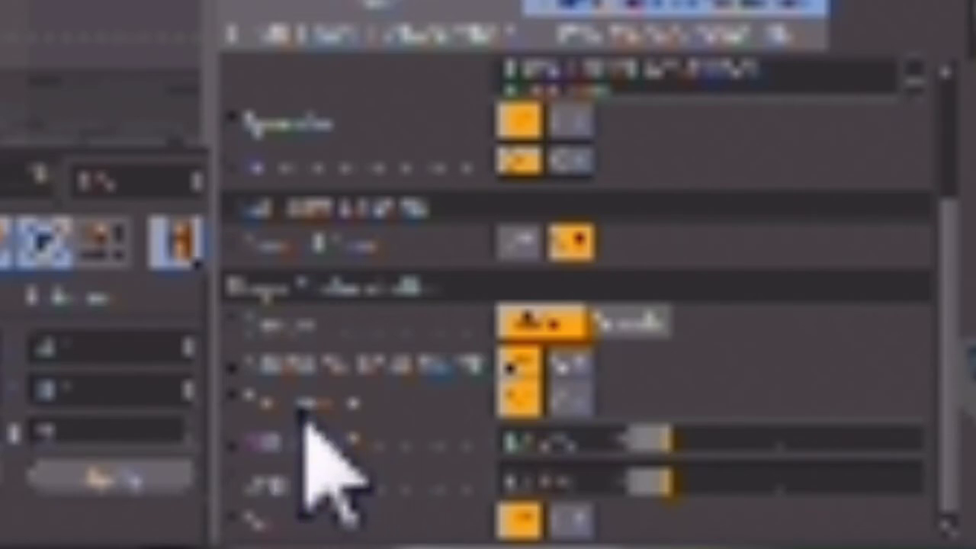
left_click(603, 402)
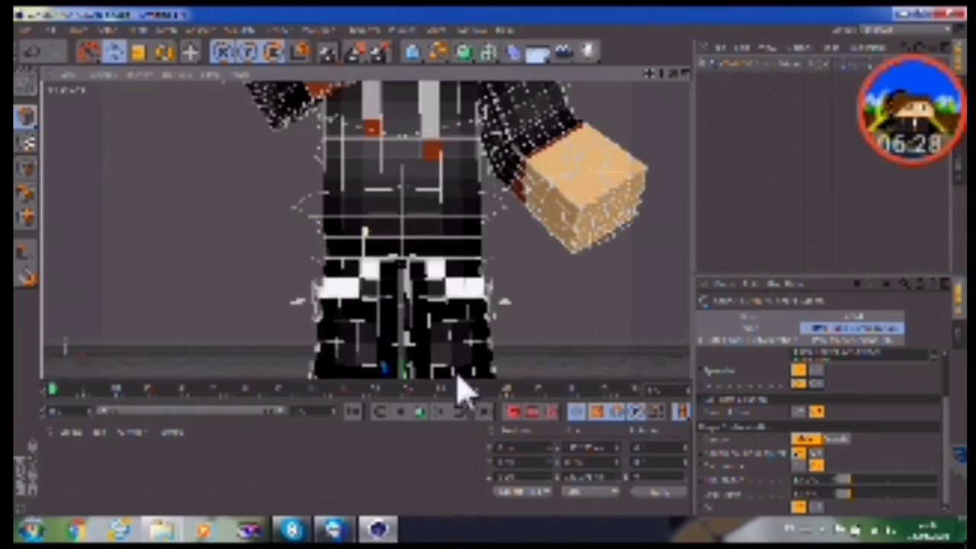
left_click(717, 133)
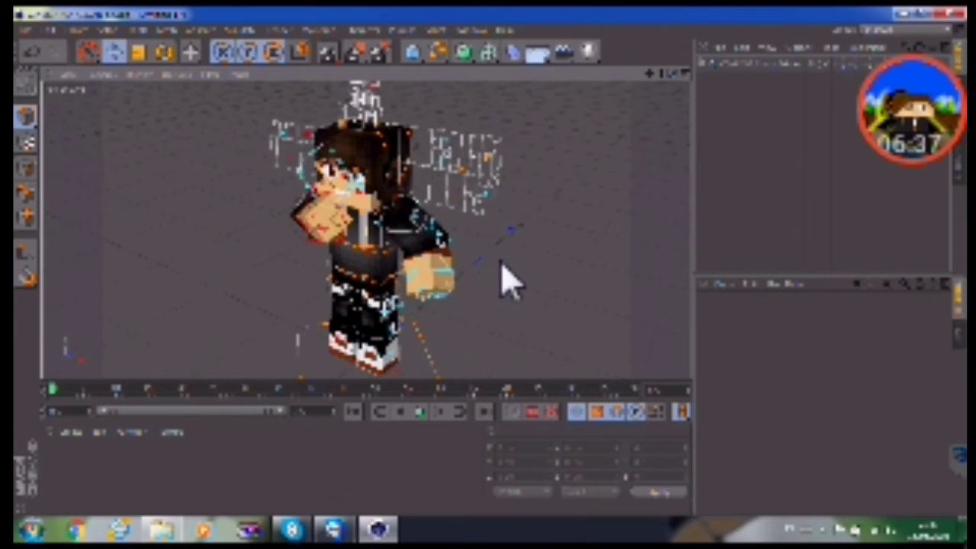
Step: Merge the library file and add the grass terrain preset, bringing in its two materials
left_click(29, 30)
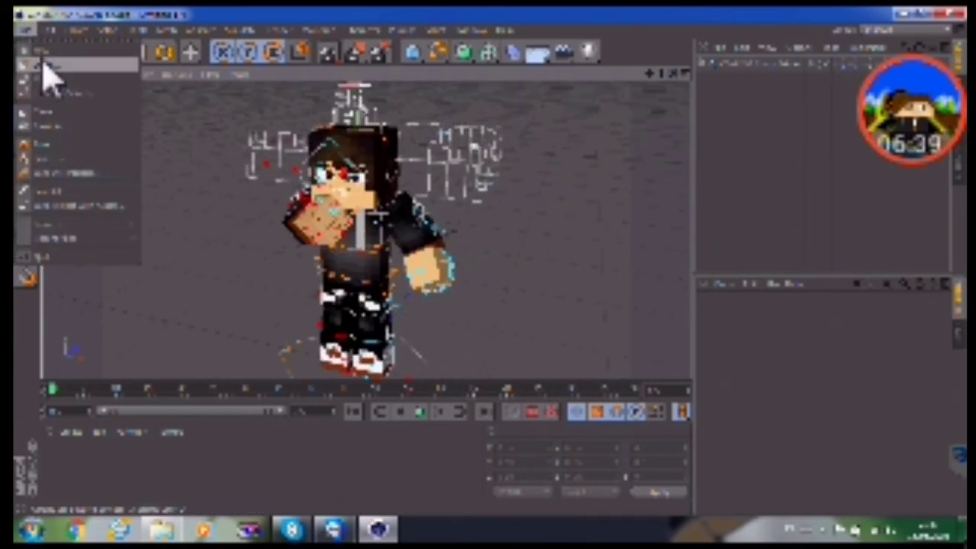
left_click(61, 90)
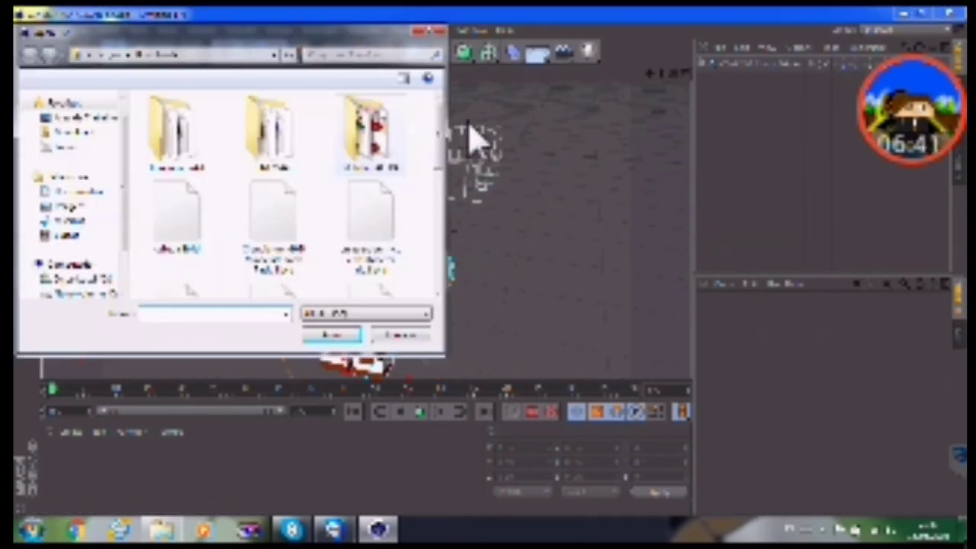
scroll(447, 168, "down", 2)
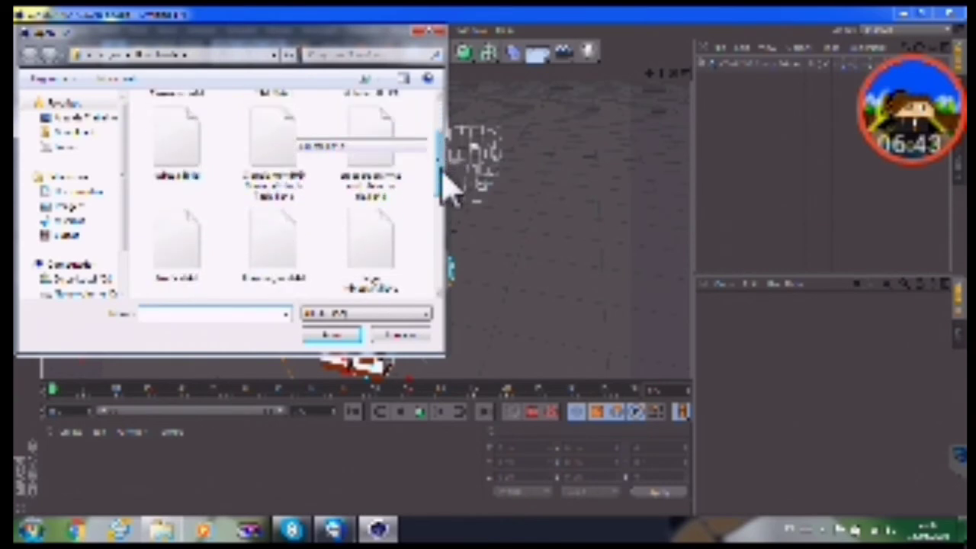
scroll(447, 168, "down", 2)
double_click(175, 263)
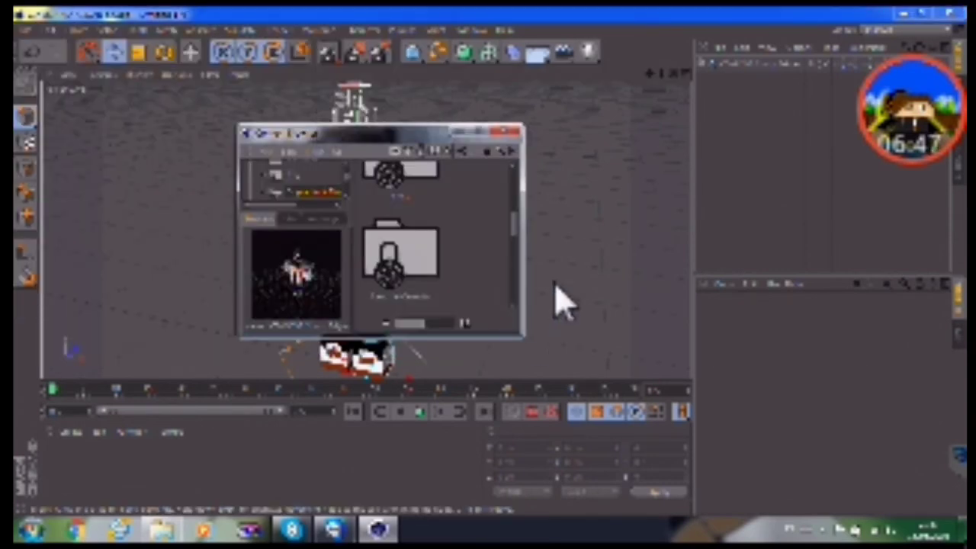
scroll(441, 233, "up", 1)
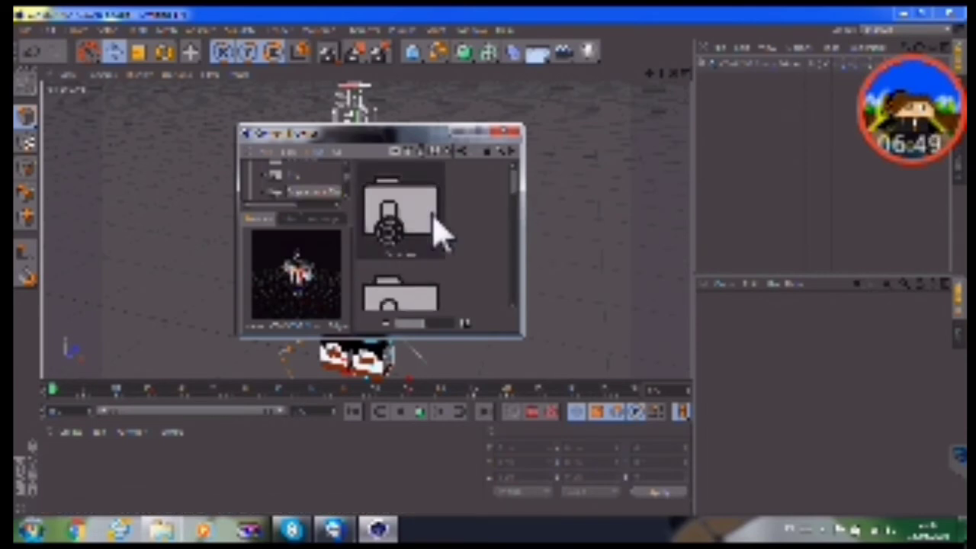
double_click(441, 232)
double_click(442, 307)
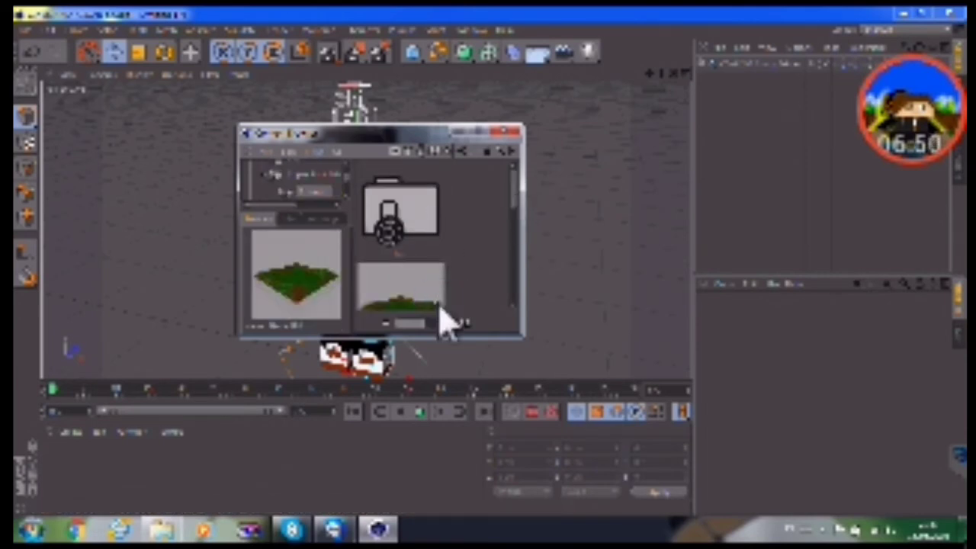
left_click(506, 134)
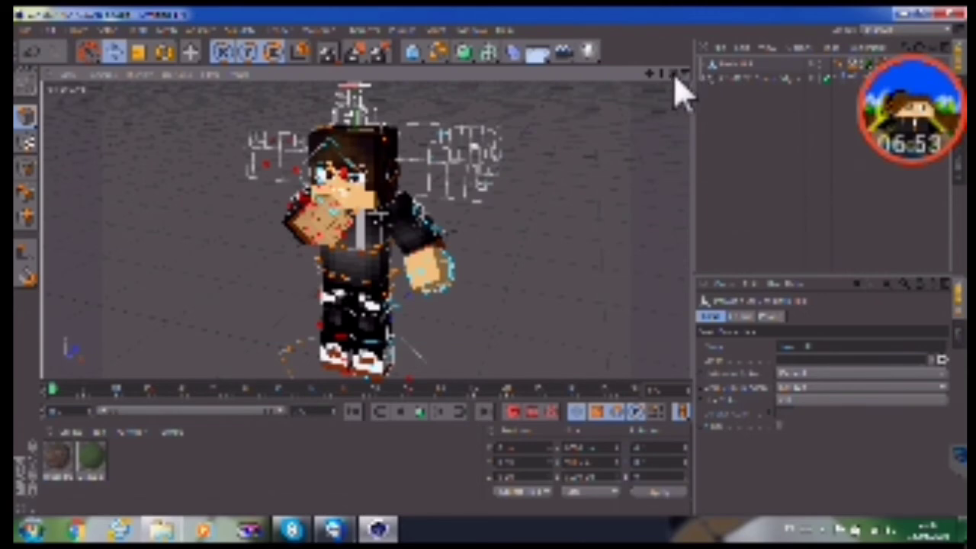
mouse_move(500, 282)
left_mouse_down("alt")
mouse_move(518, 257)
mouse_move(465, 279)
mouse_move(514, 279)
mouse_move(476, 288)
mouse_move(501, 280)
mouse_move(483, 276)
mouse_move(499, 284)
left_mouse_up("alt")
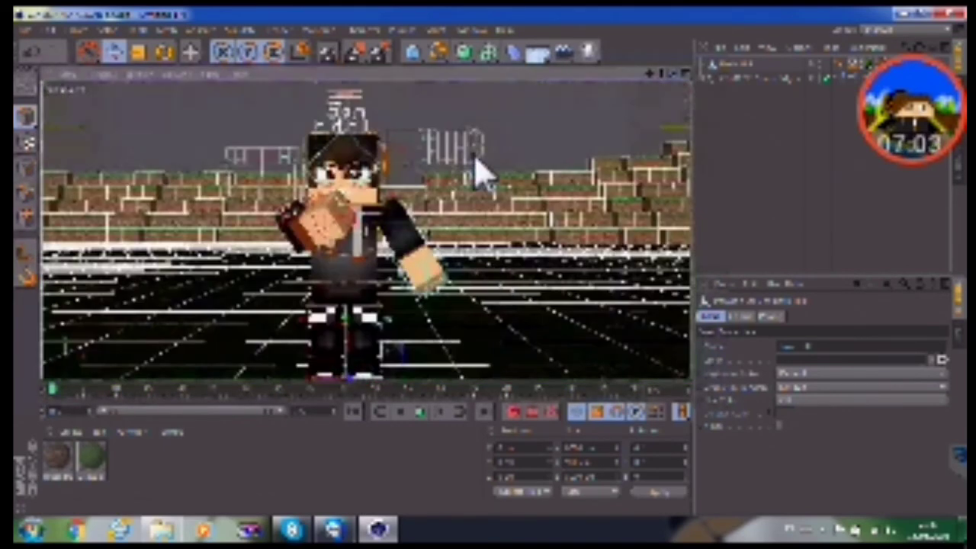
mouse_move(483, 170)
left_mouse_down("alt")
mouse_move(301, 244)
mouse_move(334, 206)
left_mouse_up("alt")
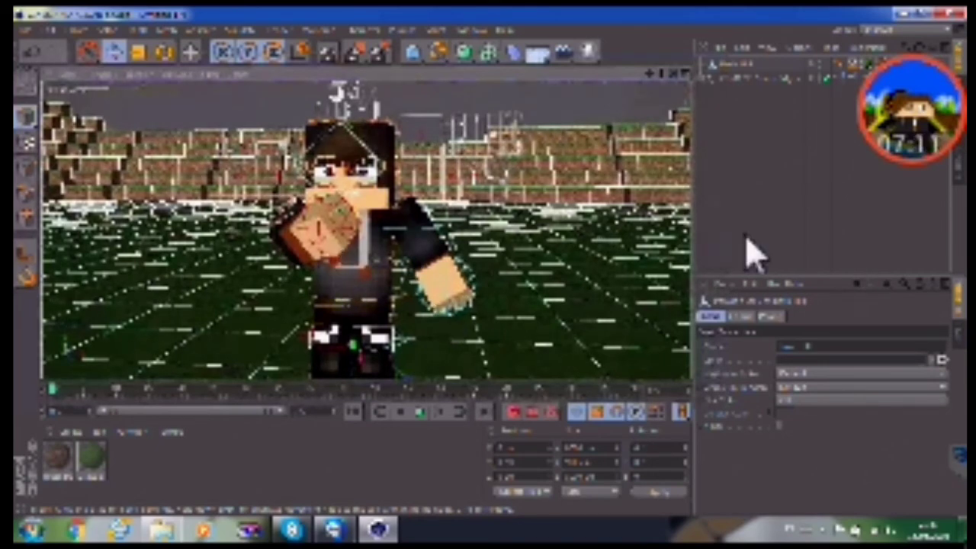
left_click(570, 153)
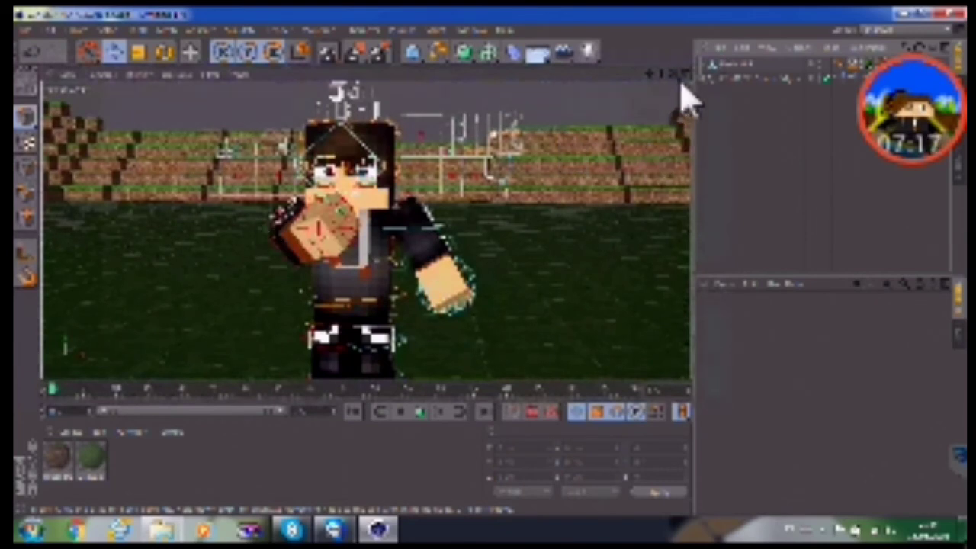
left_click_drag(492, 293, 571, 266, "alt")
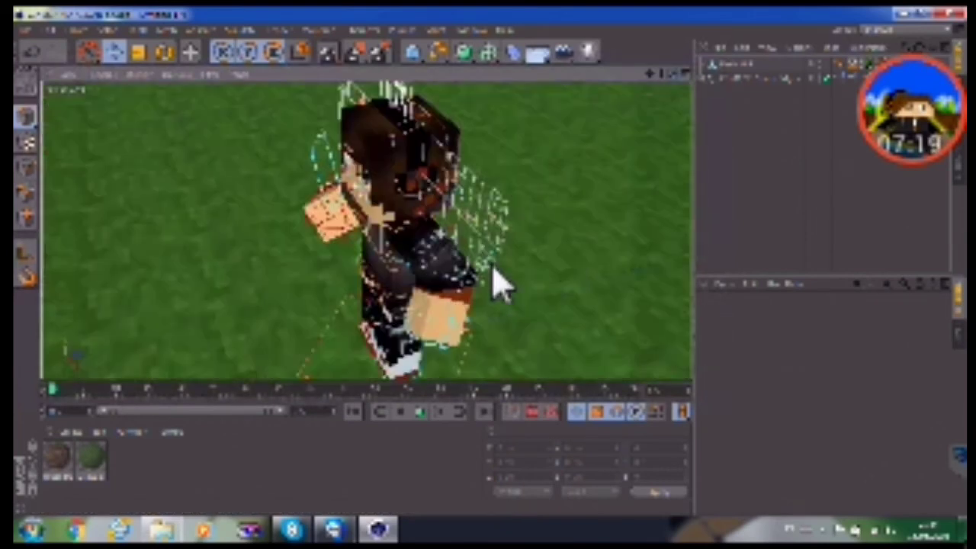
key("ctrl+shift+z")
scroll(416, 202, "up", 3)
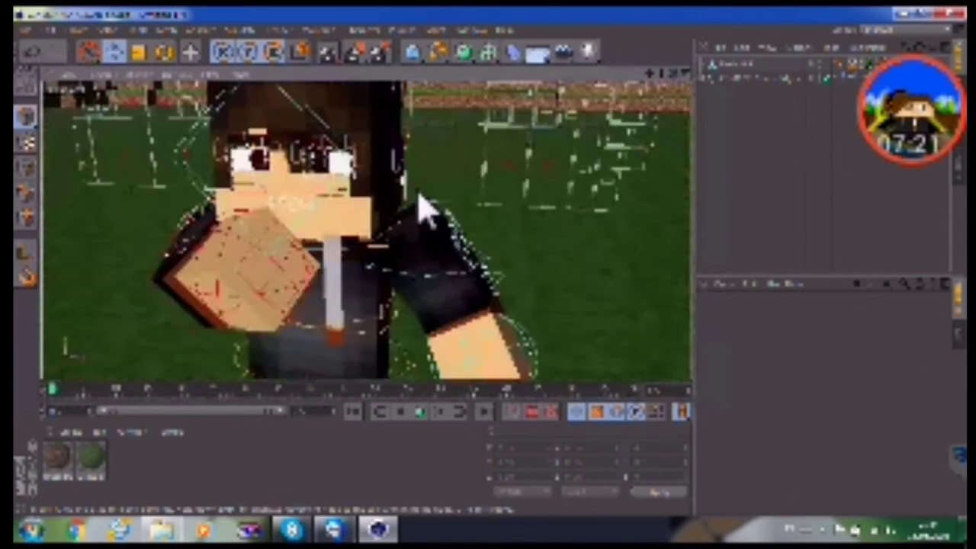
left_click(424, 208)
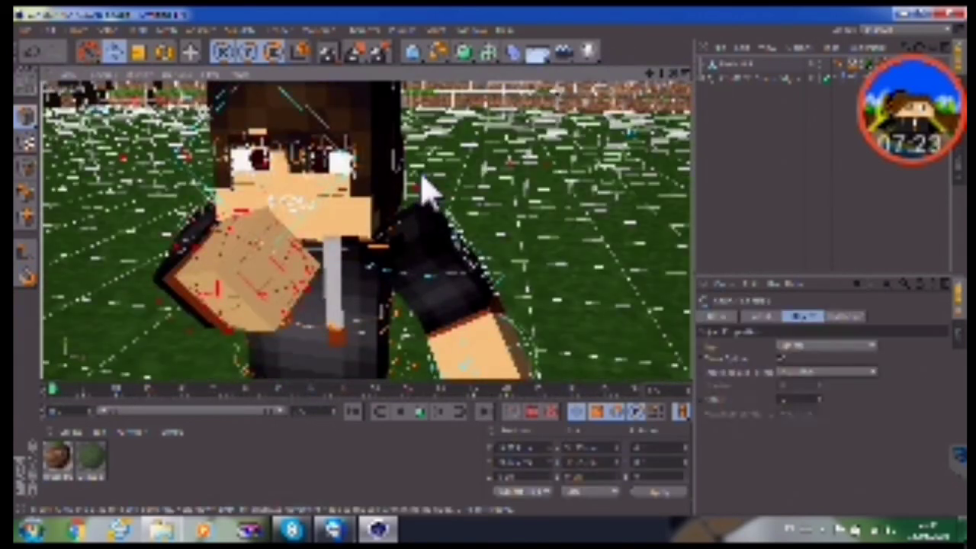
left_click(744, 77)
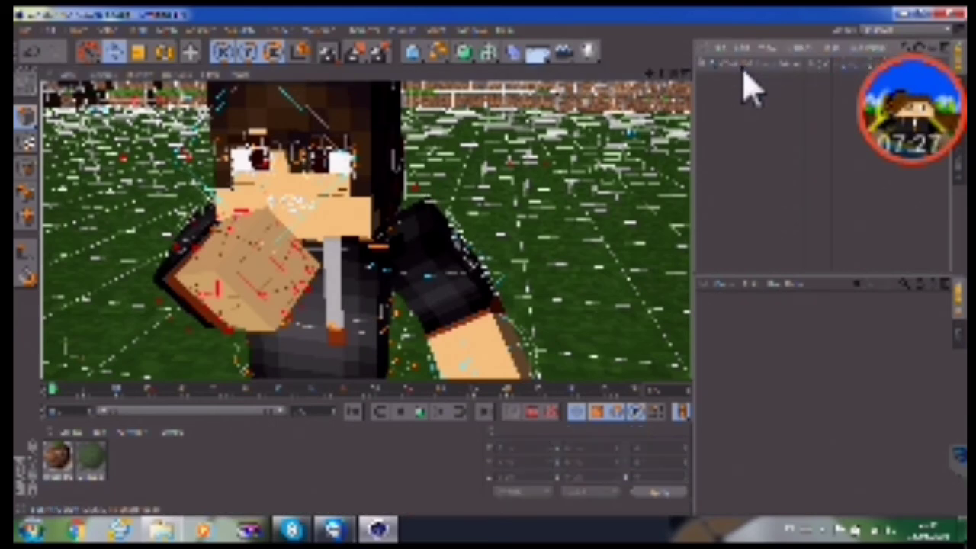
Step: Delete the grass ground background object, leaving the character in the scene
key("Delete")
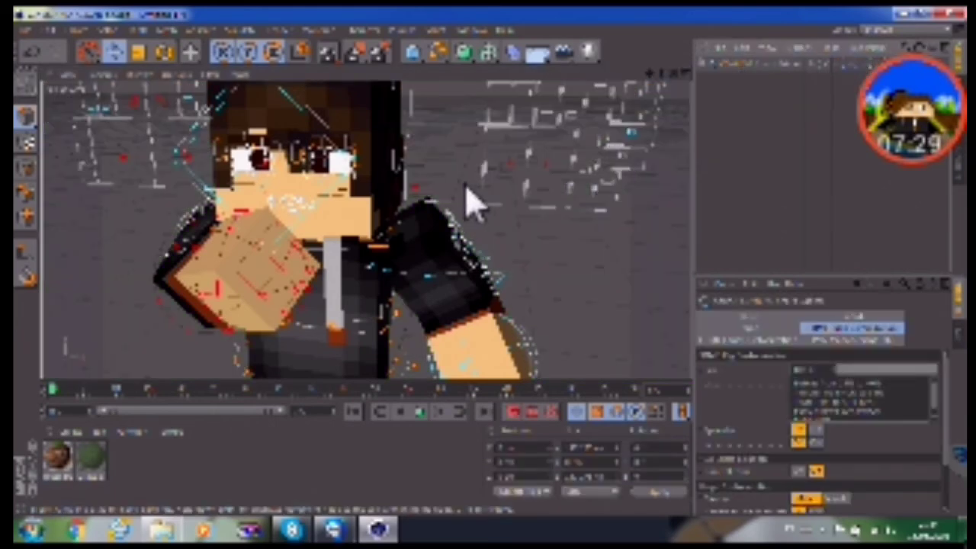
left_click(496, 218)
left_click(424, 202)
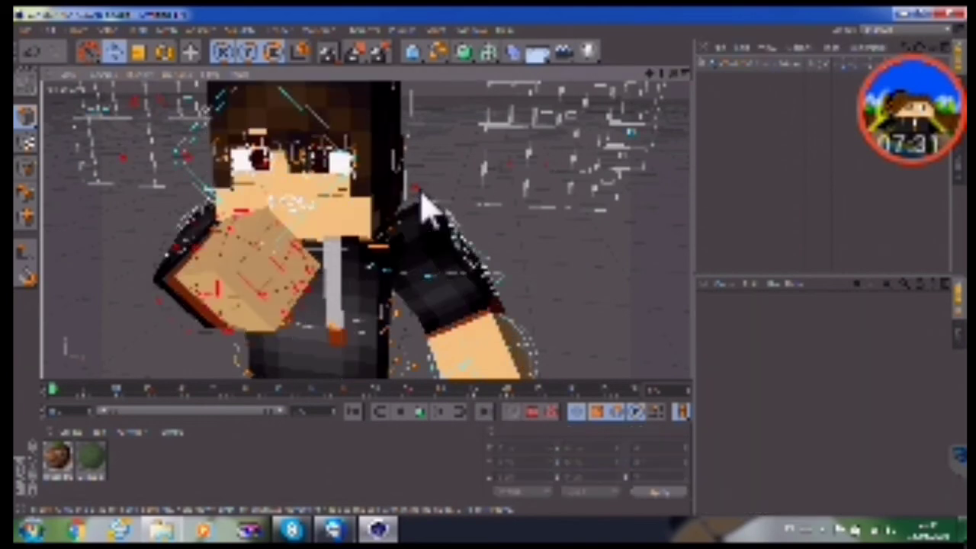
Step: Test-delete the character's textured body mesh twice, undoing each deletion to restore it
left_click(425, 195)
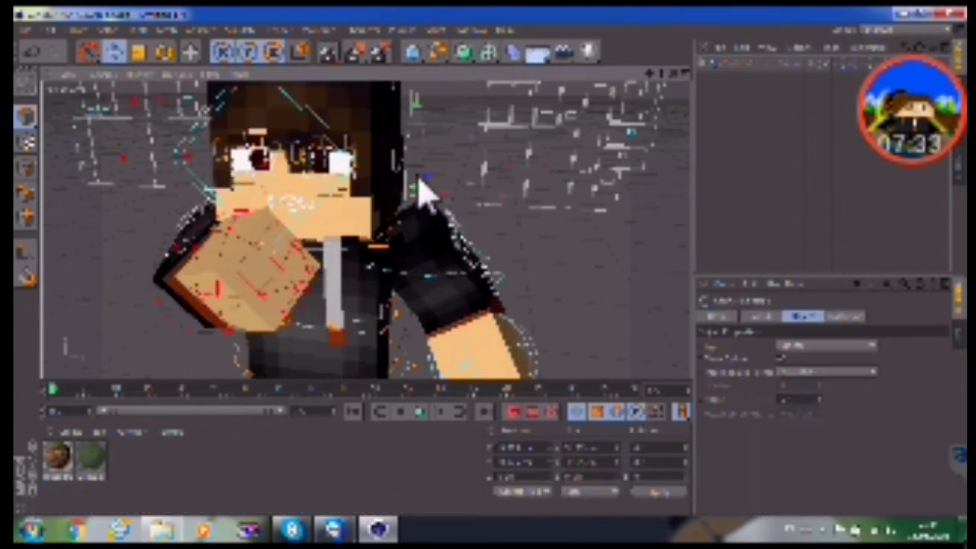
key("Delete")
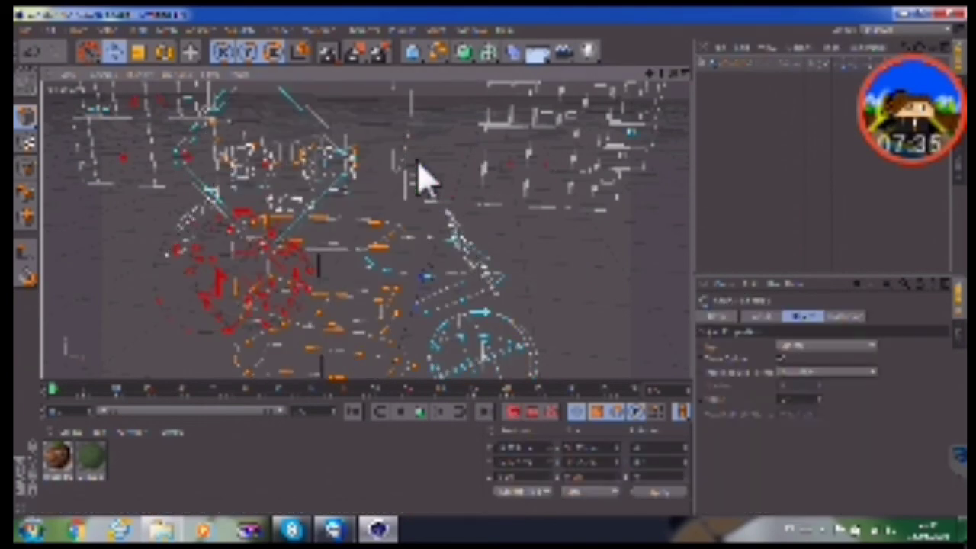
key("ctrl+z")
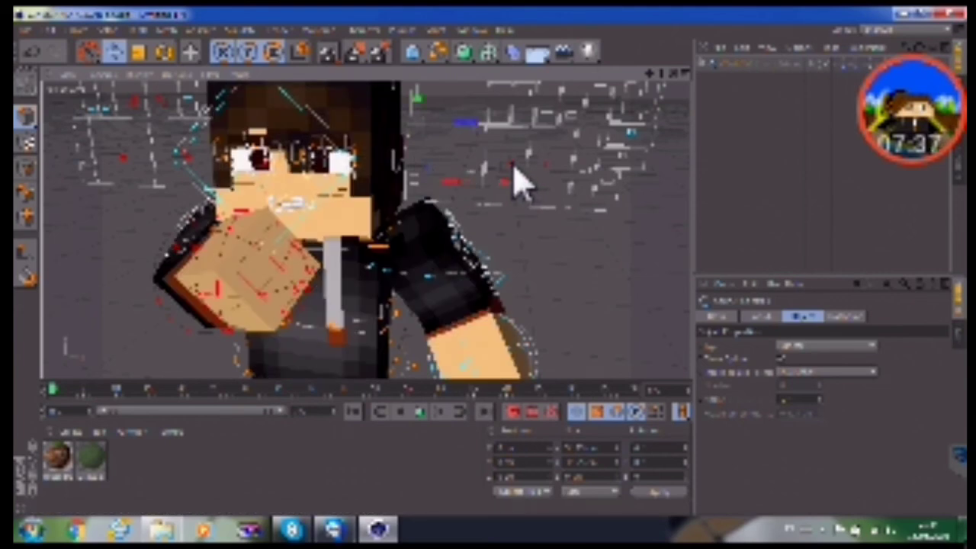
key("Delete")
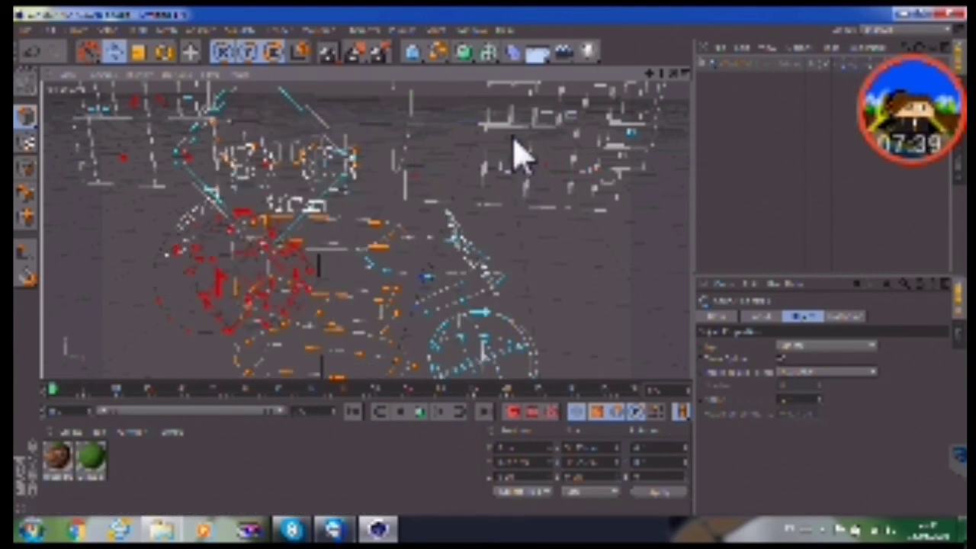
key("ctrl+z")
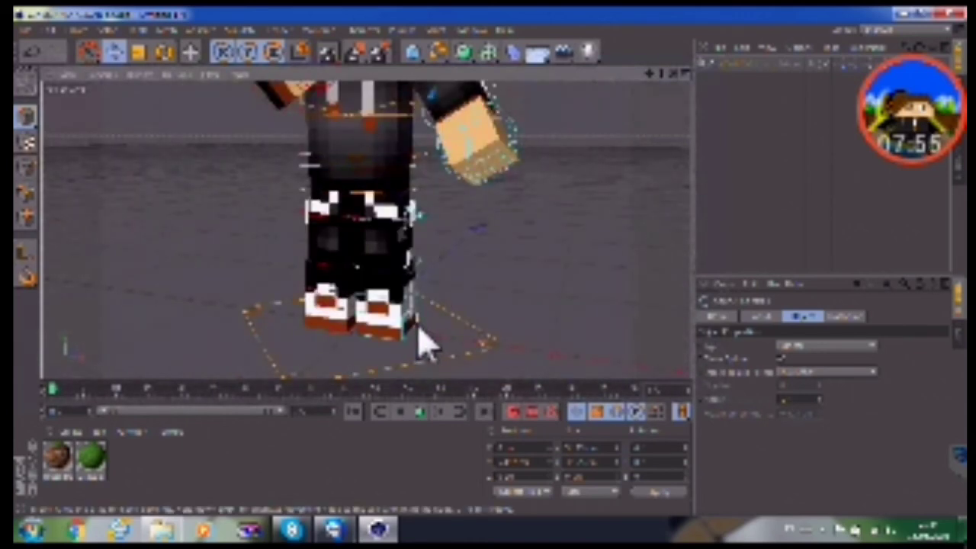
Step: Rotate the foot controller slightly to shift the legs, then jump to another timeline frame
left_click(418, 340)
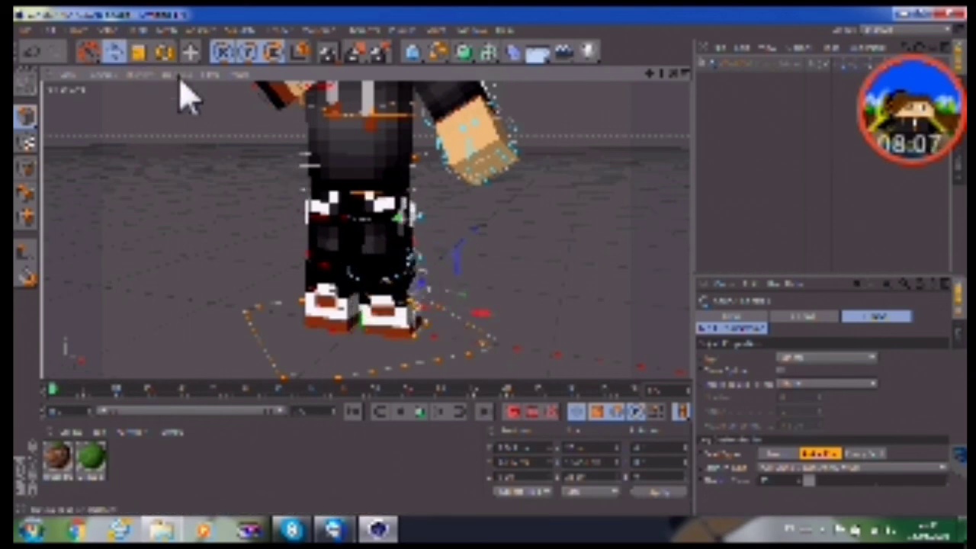
key("r")
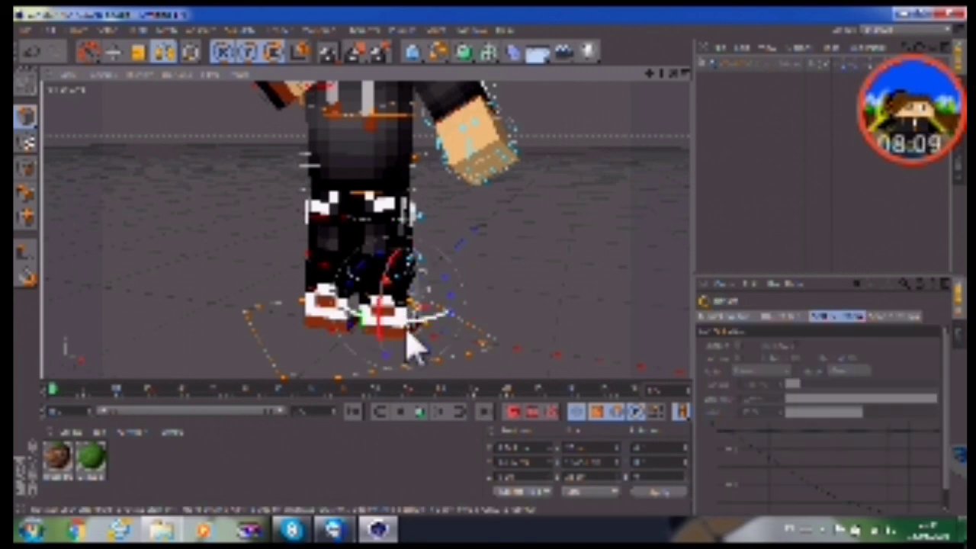
left_click_drag(473, 344, 496, 332)
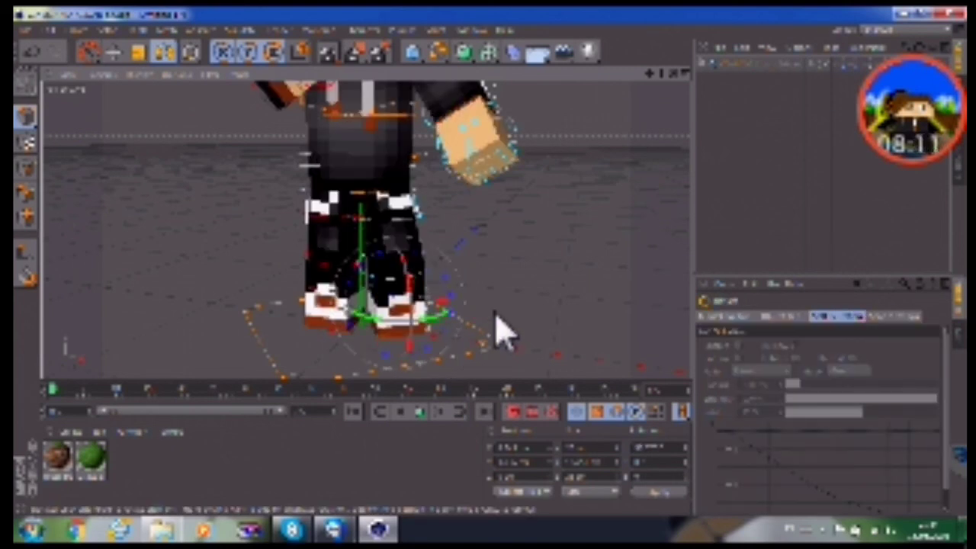
left_click(496, 293)
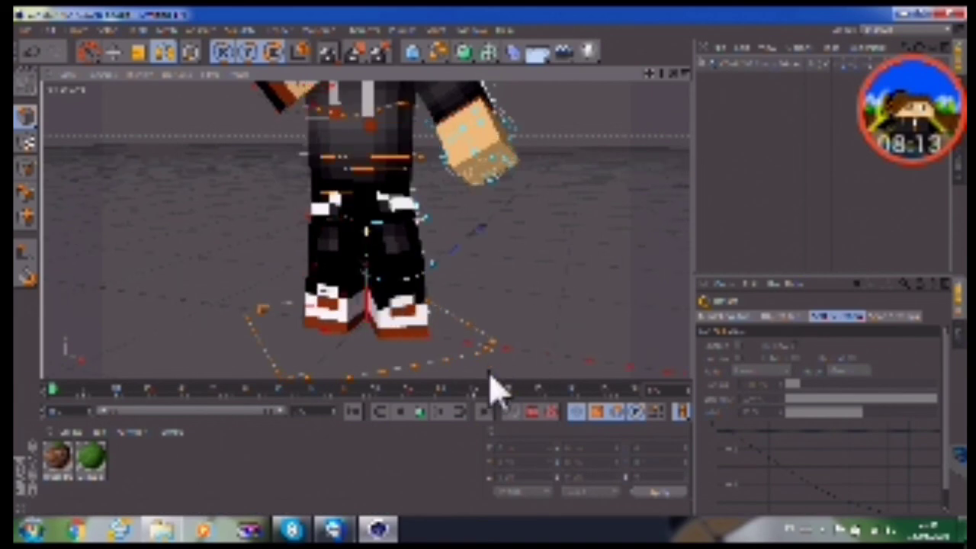
left_click(492, 389)
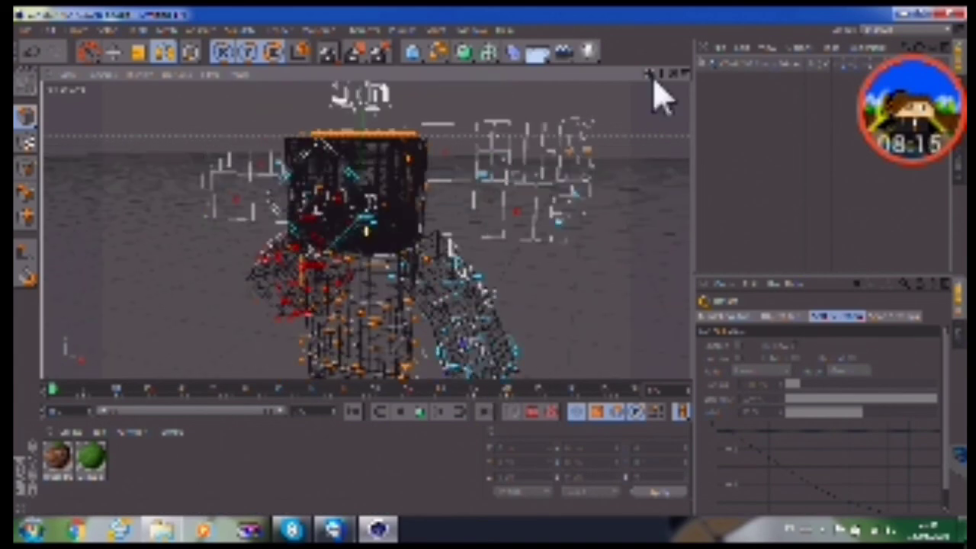
Step: Orbit the viewport around the character to a front three-quarter view
mouse_move(514, 279)
left_mouse_down("alt")
mouse_move(375, 284)
mouse_move(475, 283)
left_mouse_up("alt")
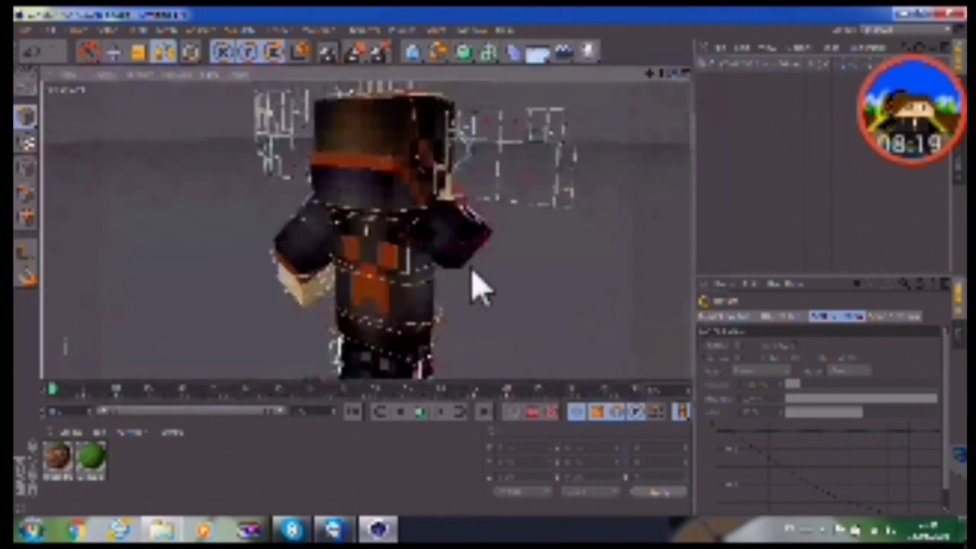
left_click_drag(475, 288, 786, 164, "alt")
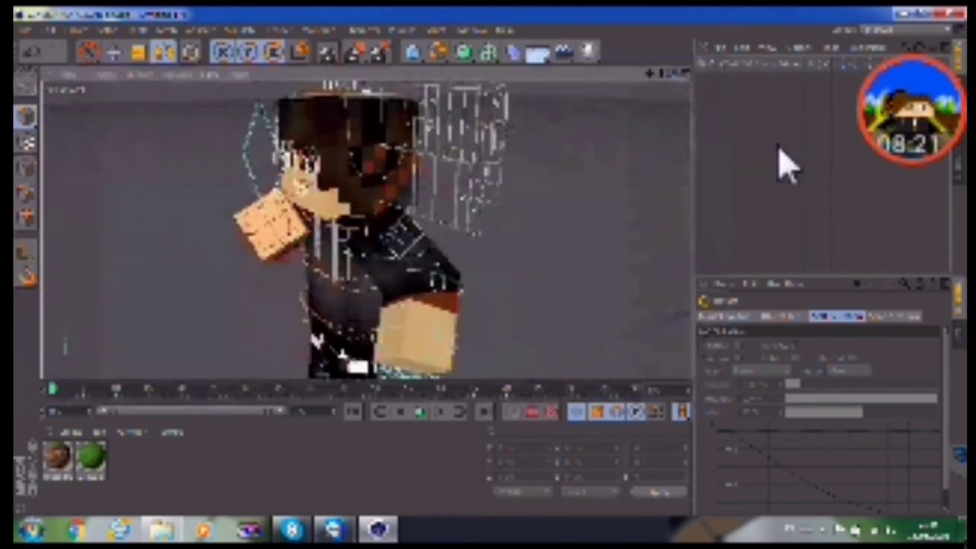
left_click(774, 160)
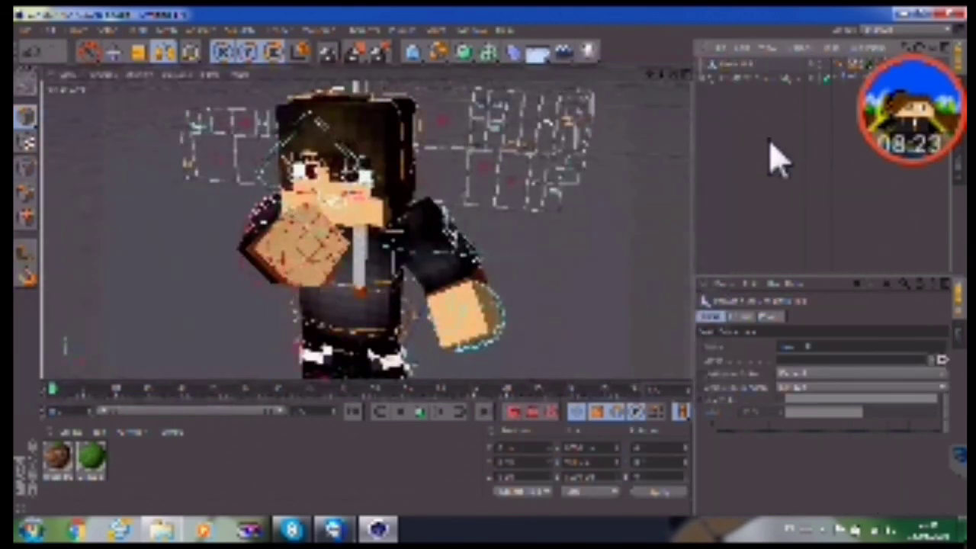